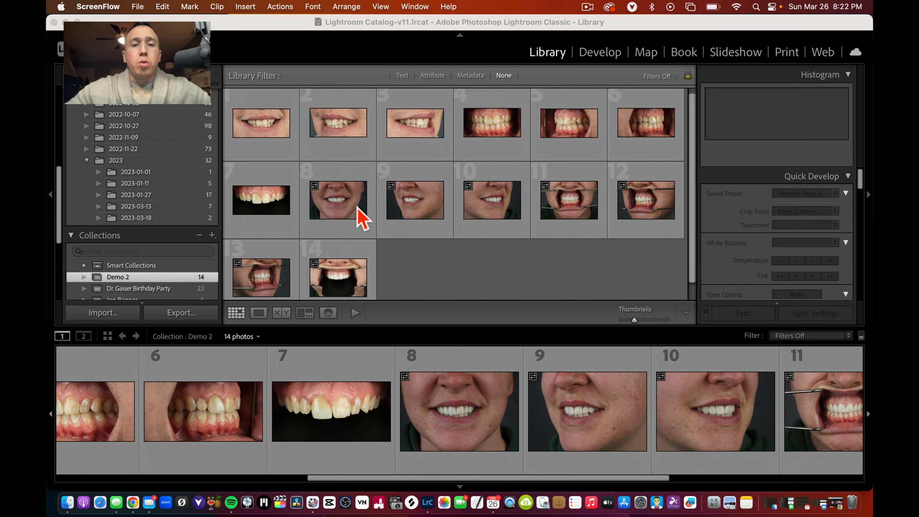
Move the frontal after-treatment smile photo, number 8 in the Demo 2 collection, to second place beside the matching before photo
{"action": "scroll", "coordinate": [362, 220], "scroll_direction": "down", "scroll_amount": 1}
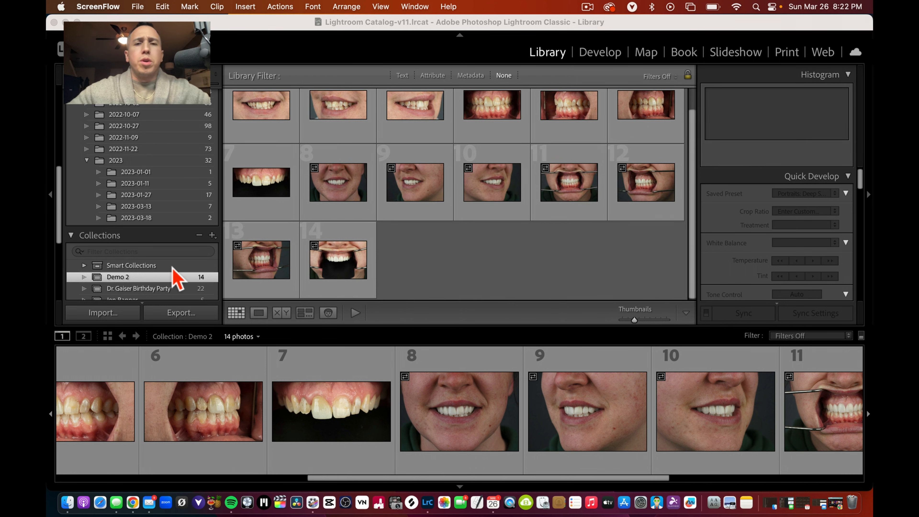
{"action": "scroll", "coordinate": [178, 271], "scroll_direction": "up", "scroll_amount": 1}
{"action": "scroll", "coordinate": [319, 219], "scroll_direction": "up", "scroll_amount": 1}
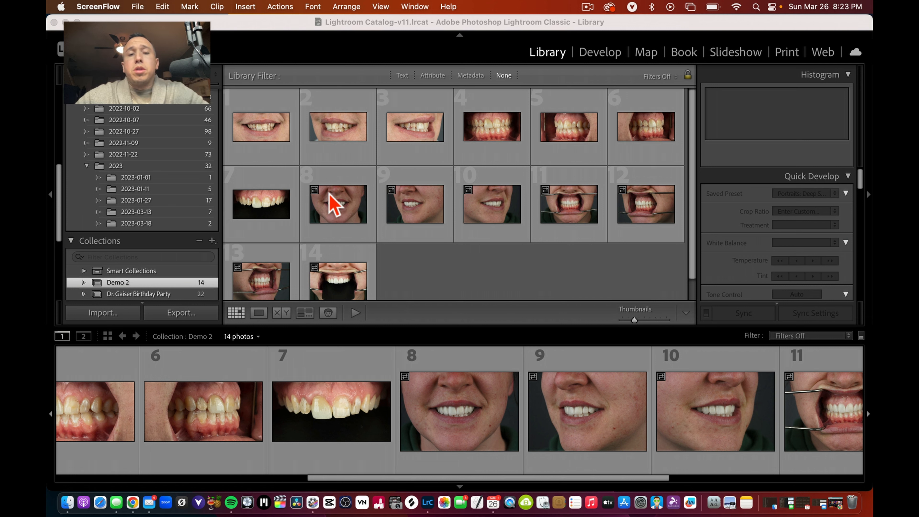
{"action": "left_click", "coordinate": [331, 205]}
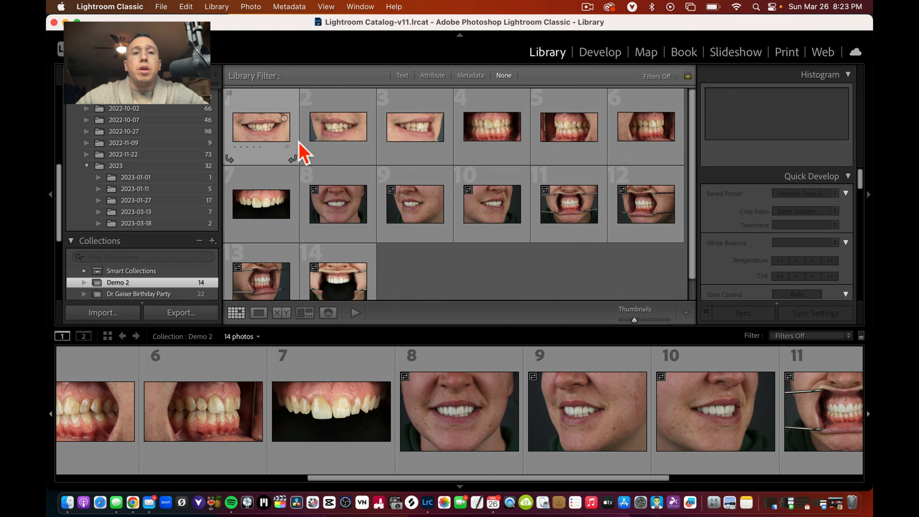
{"action": "left_click", "coordinate": [332, 191]}
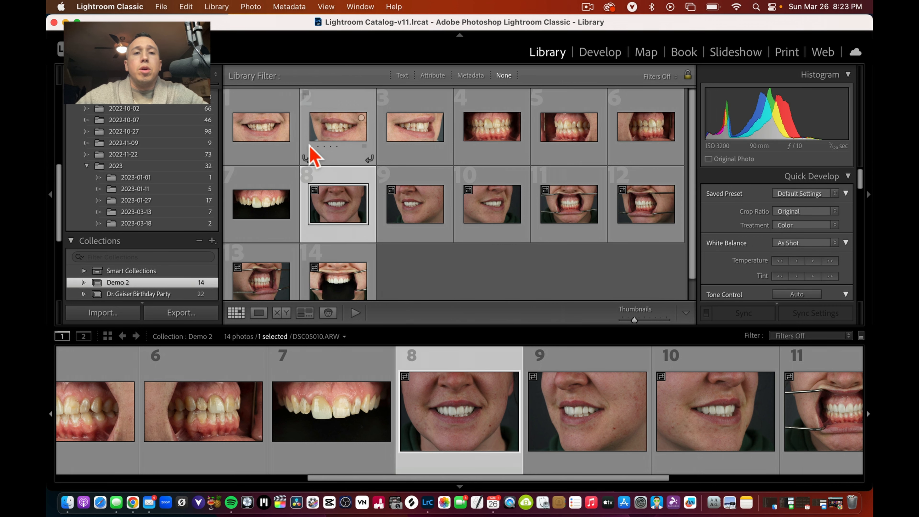
{"action": "left_click_drag", "start_coordinate": [359, 215], "coordinate": [314, 155]}
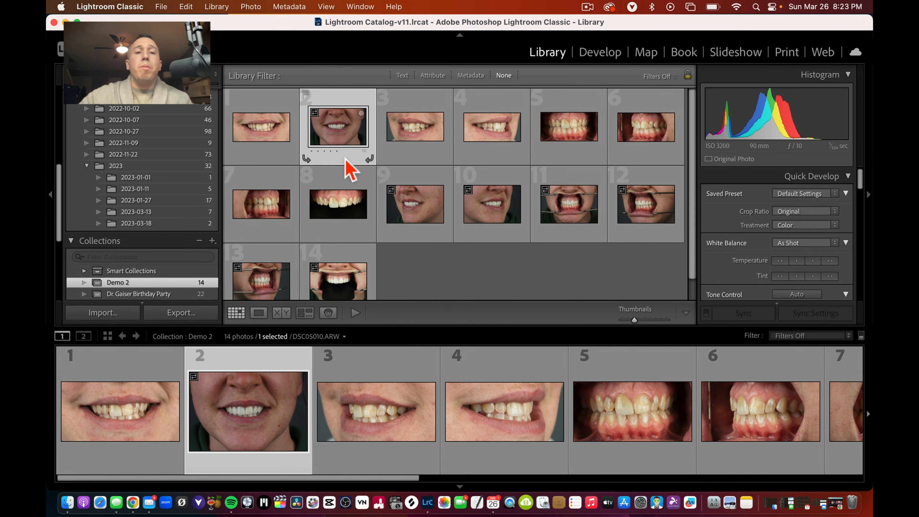
Open the frontal after-treatment smile photo in the Develop module and apply a 2 x 1 crop ratio
{"action": "double_click", "coordinate": [354, 150]}
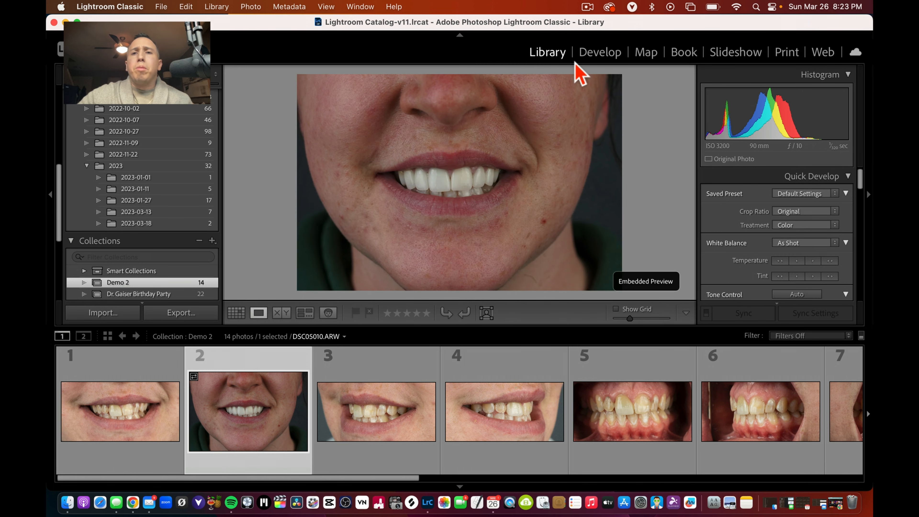
{"action": "left_click", "coordinate": [597, 54]}
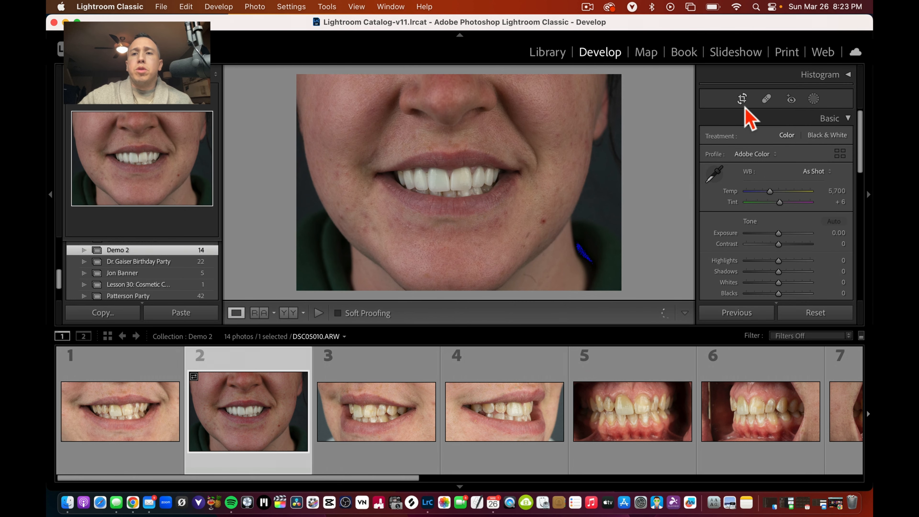
{"action": "left_click", "coordinate": [742, 99]}
{"action": "left_click", "coordinate": [812, 138]}
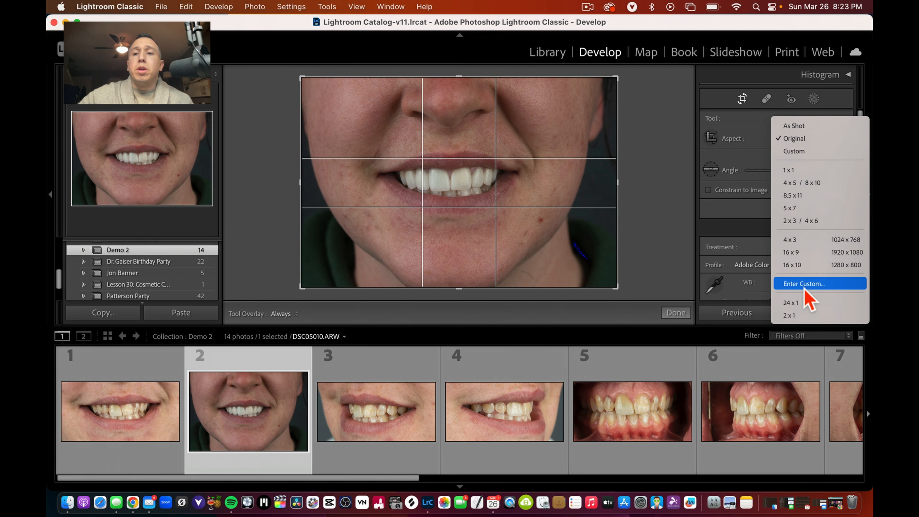
{"action": "left_click", "coordinate": [792, 315]}
Enter a custom aspect ratio of 2 x 1 for the frontal smile crop
{"action": "left_click", "coordinate": [818, 139]}
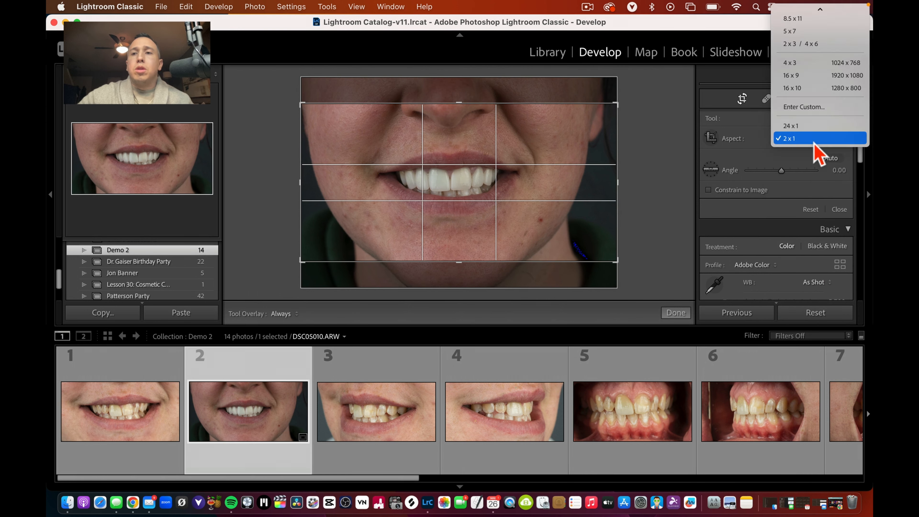
{"action": "left_click", "coordinate": [810, 107]}
{"action": "type", "text": "3"}
{"action": "key", "text": "BackSpace"}
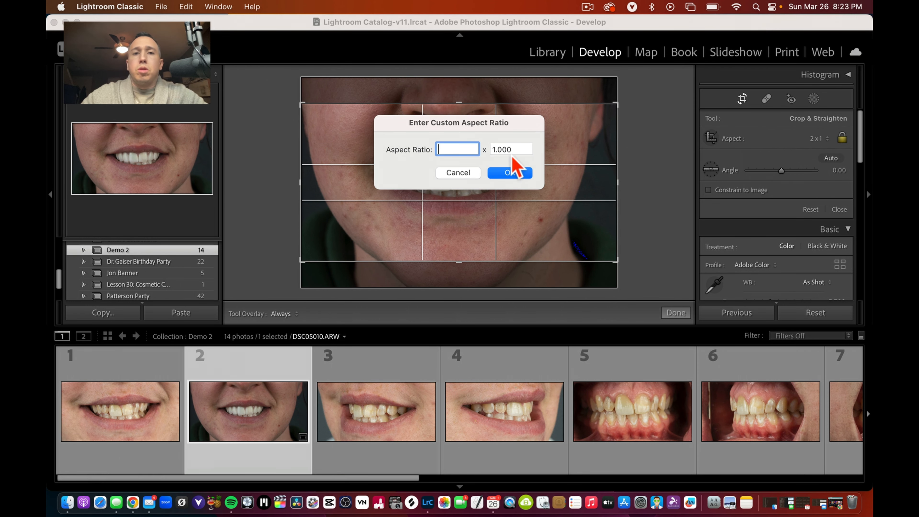
{"action": "type", "text": "2"}
{"action": "left_click", "coordinate": [517, 148]}
{"action": "type", "text": "4"}
{"action": "key", "text": "Return"}
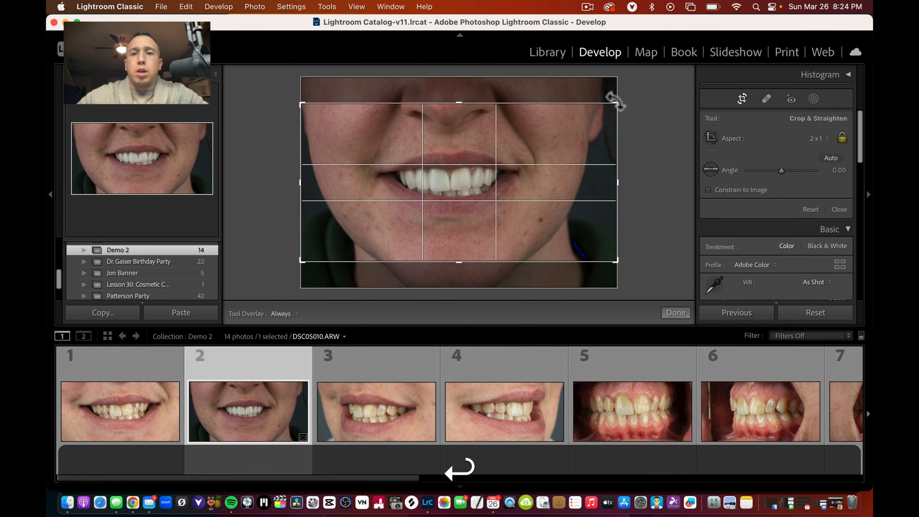
Tighten the crop around the frontal smile, center the teeth, straighten the photo by about 1.20 degrees and apply the crop
{"action": "left_click_drag", "start_coordinate": [616, 101], "coordinate": [554, 172]}
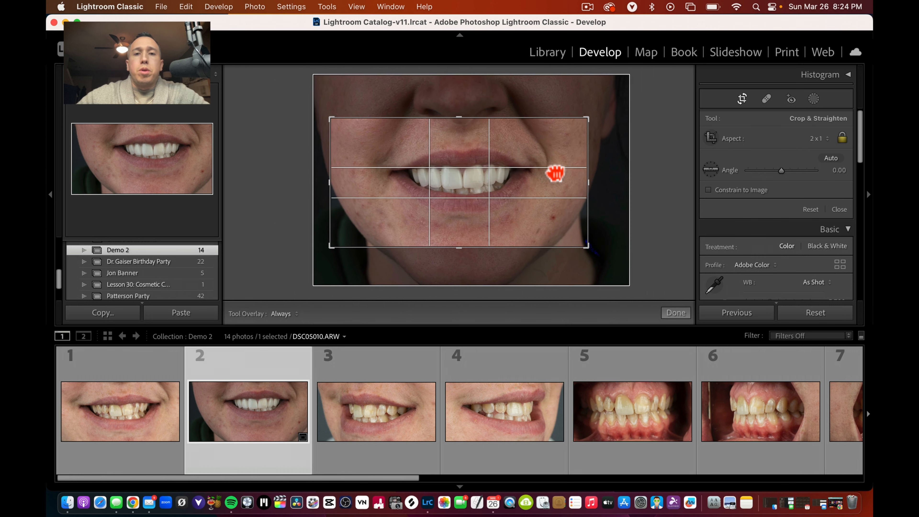
{"action": "left_click_drag", "start_coordinate": [585, 121], "coordinate": [579, 137]}
{"action": "left_click_drag", "start_coordinate": [549, 163], "coordinate": [529, 175]}
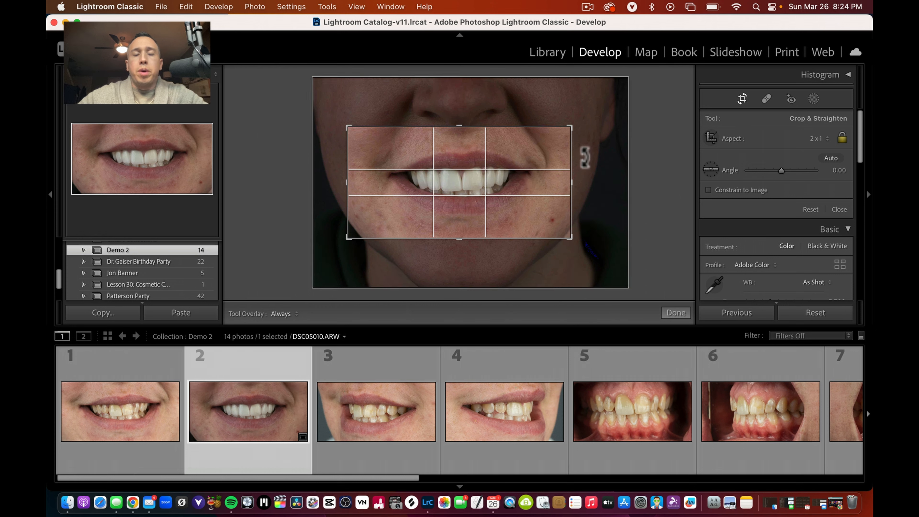
{"action": "left_click_drag", "start_coordinate": [584, 157], "coordinate": [583, 155]}
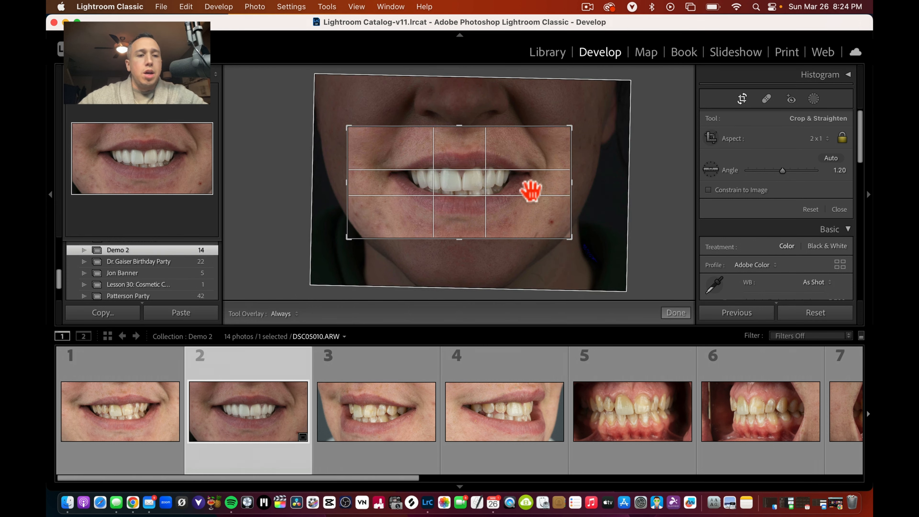
{"action": "key", "text": "Return"}
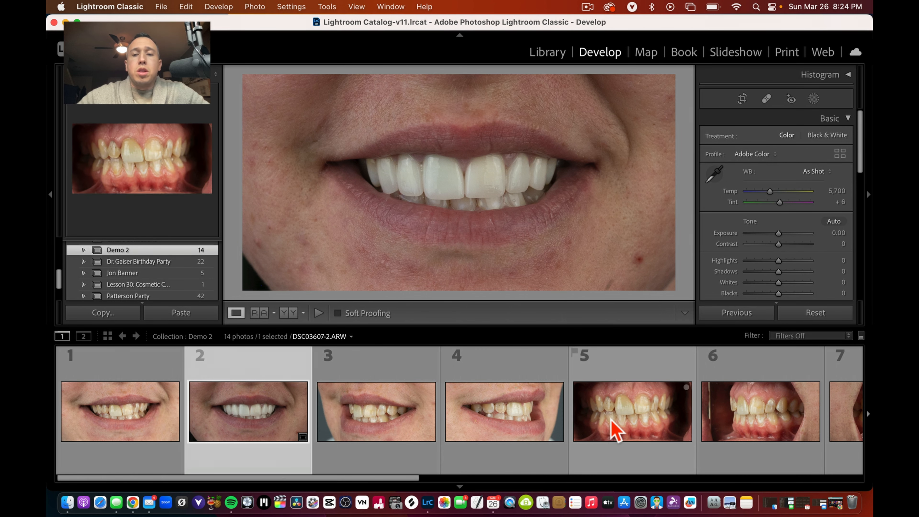
Return to the Library grid and place the two angled after-treatment smile photos fourth and sixth, behind their matching before photos
{"action": "left_click", "coordinate": [546, 55]}
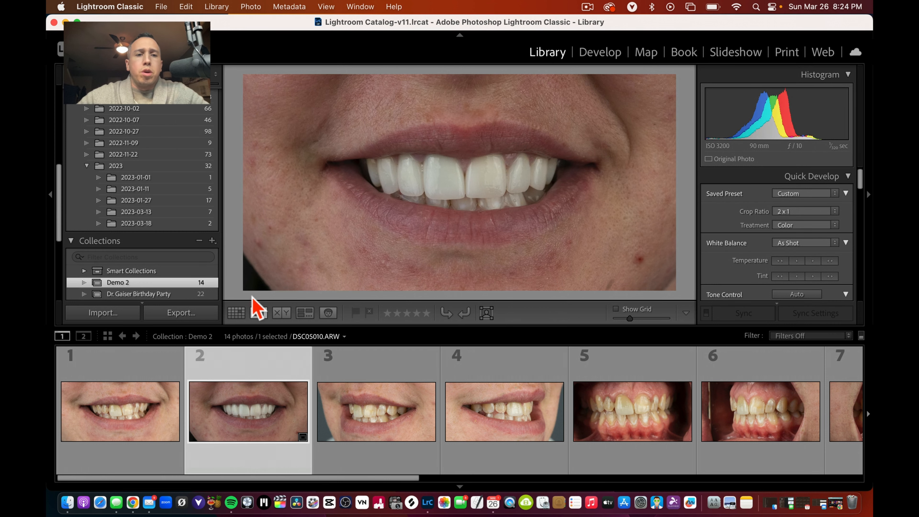
{"action": "left_click", "coordinate": [236, 313]}
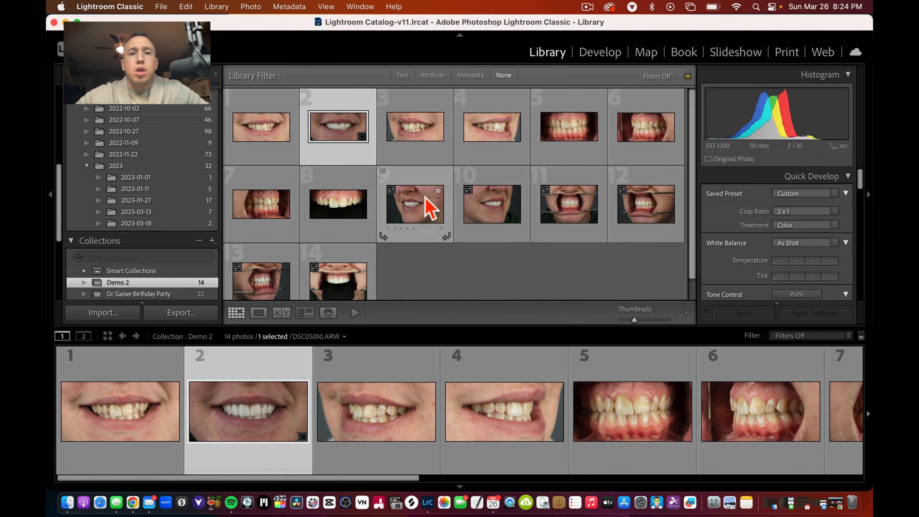
{"action": "left_click_drag", "start_coordinate": [423, 206], "coordinate": [468, 131]}
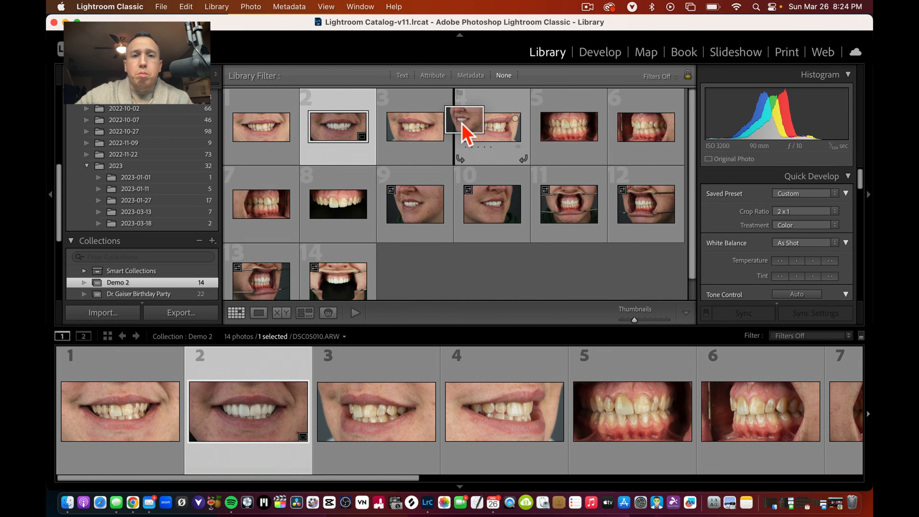
{"action": "left_click_drag", "start_coordinate": [501, 206], "coordinate": [592, 149]}
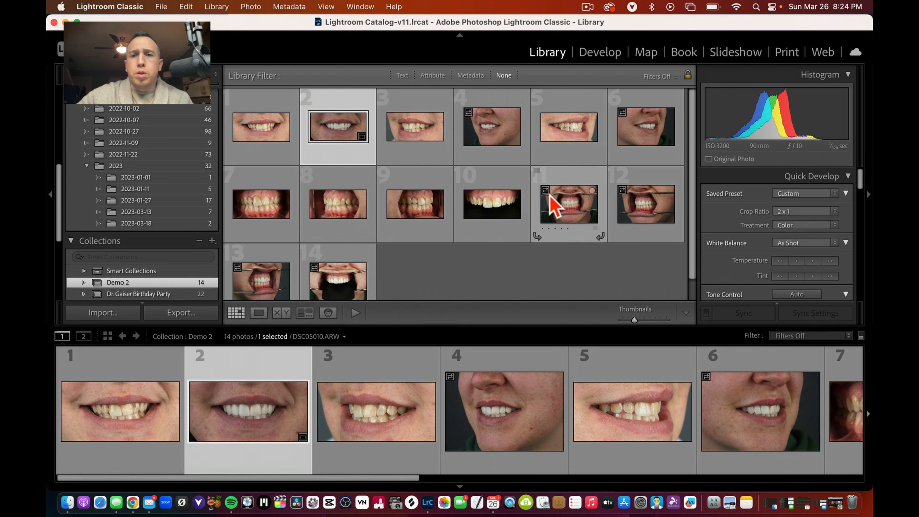
Move the three retracted after-treatment photos to positions 8, 10 and 12, each behind its matching before photo
{"action": "left_click_drag", "start_coordinate": [561, 205], "coordinate": [314, 220]}
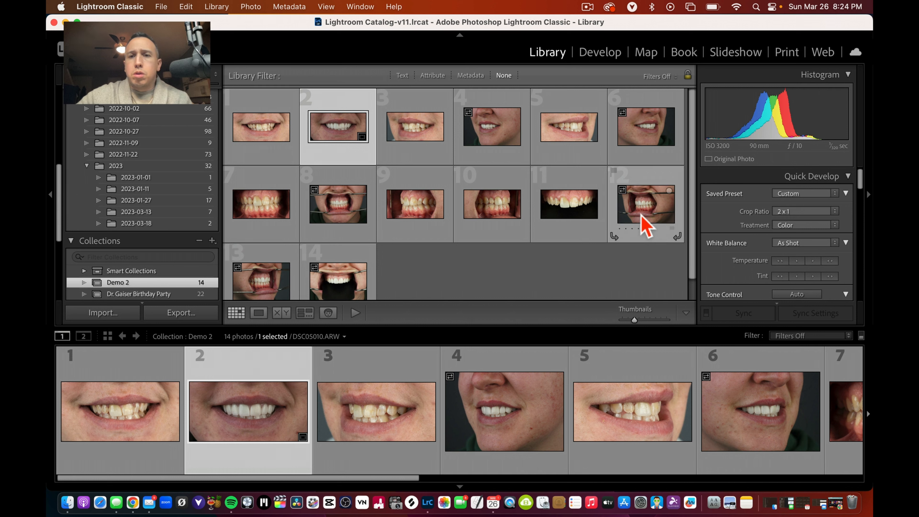
{"action": "left_click_drag", "start_coordinate": [641, 215], "coordinate": [450, 218]}
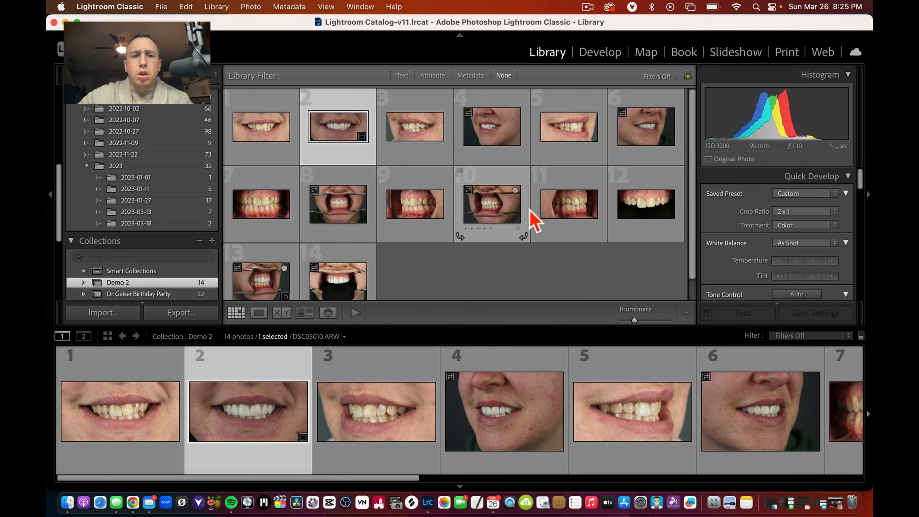
{"action": "left_click", "coordinate": [277, 297]}
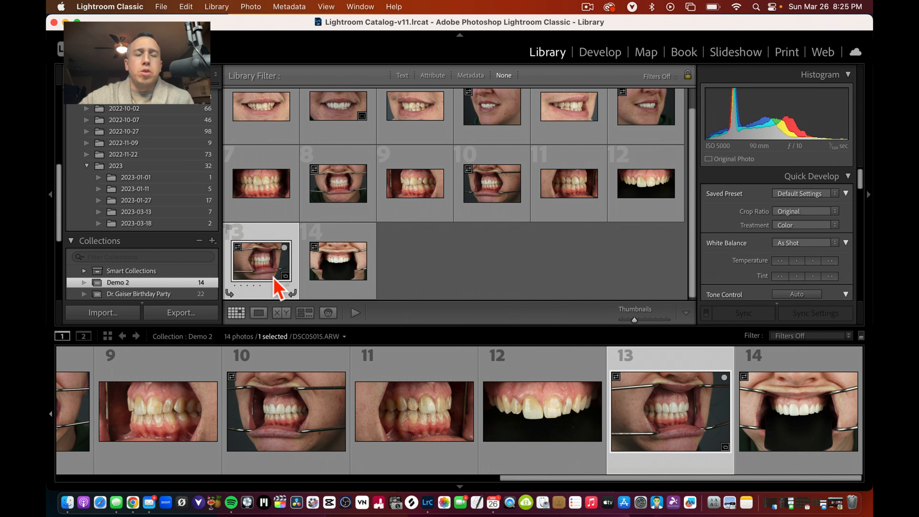
{"action": "scroll", "coordinate": [277, 293], "scroll_direction": "up", "scroll_amount": 1}
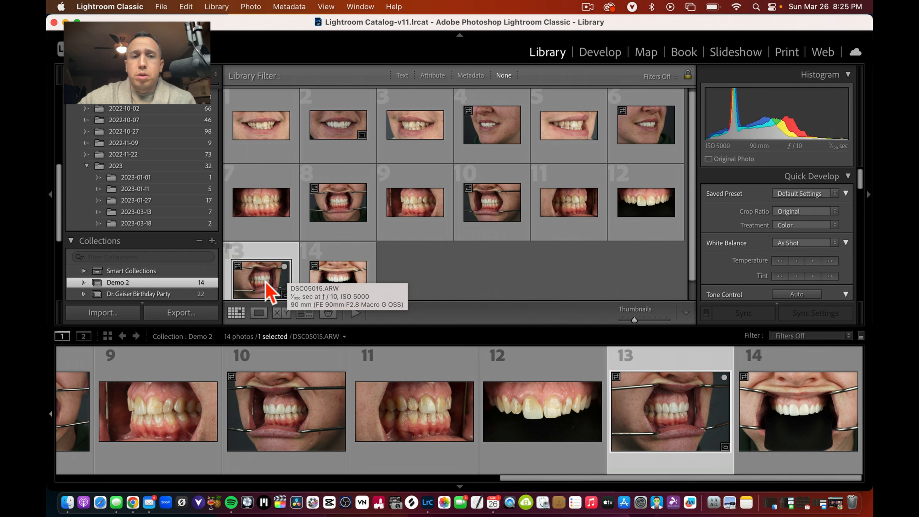
{"action": "left_click_drag", "start_coordinate": [266, 283], "coordinate": [601, 220]}
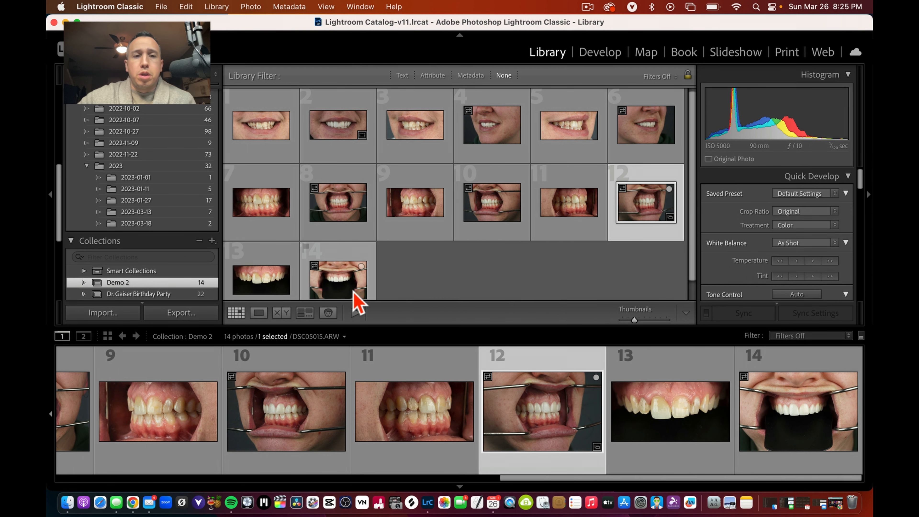
{"action": "scroll", "coordinate": [351, 290], "scroll_direction": "down", "scroll_amount": 2}
{"action": "scroll", "coordinate": [352, 291], "scroll_direction": "up", "scroll_amount": 2}
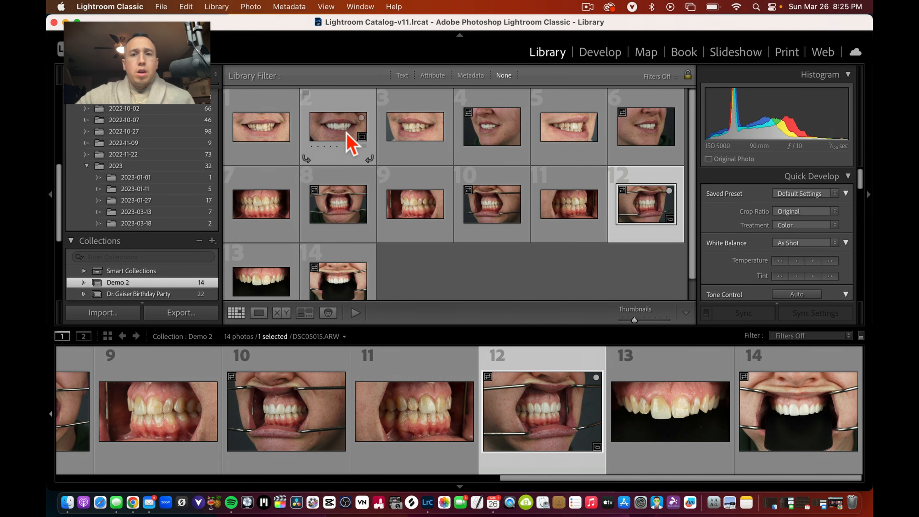
Open the angled after-treatment smile photo in fourth place for cropping and enter a custom aspect ratio of 2 x 1
{"action": "left_click", "coordinate": [478, 121]}
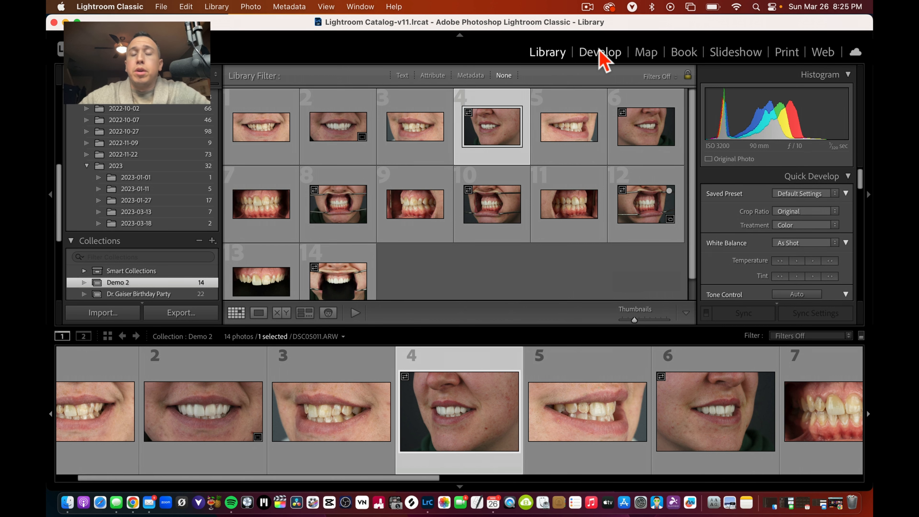
{"action": "left_click", "coordinate": [601, 55]}
{"action": "left_click", "coordinate": [743, 98]}
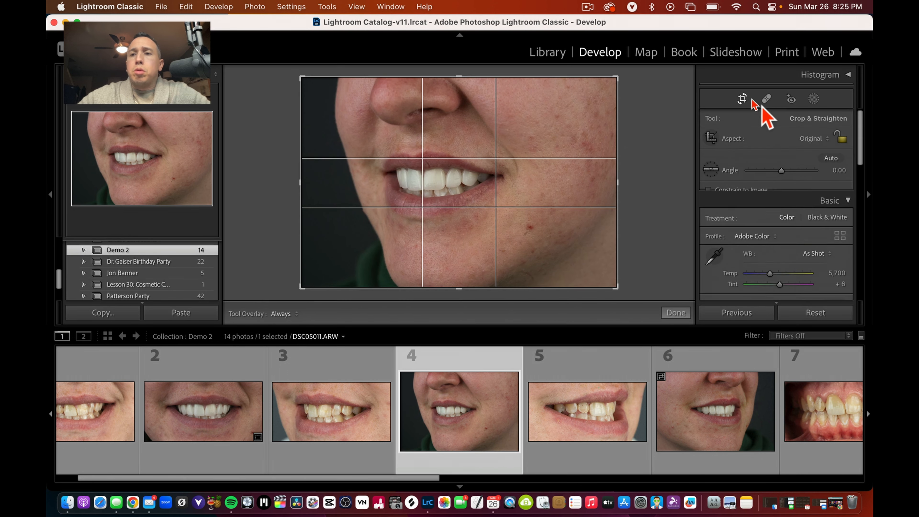
{"action": "left_click", "coordinate": [808, 138]}
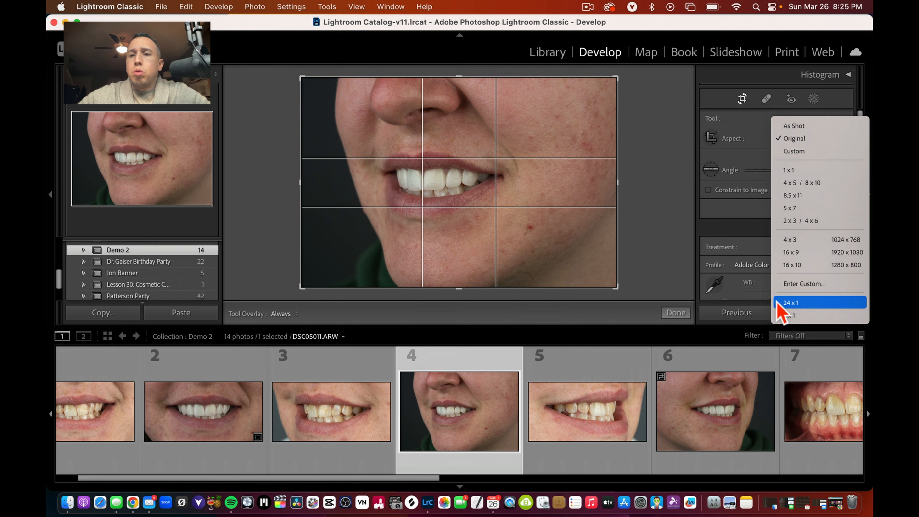
{"action": "type", "text": "2"}
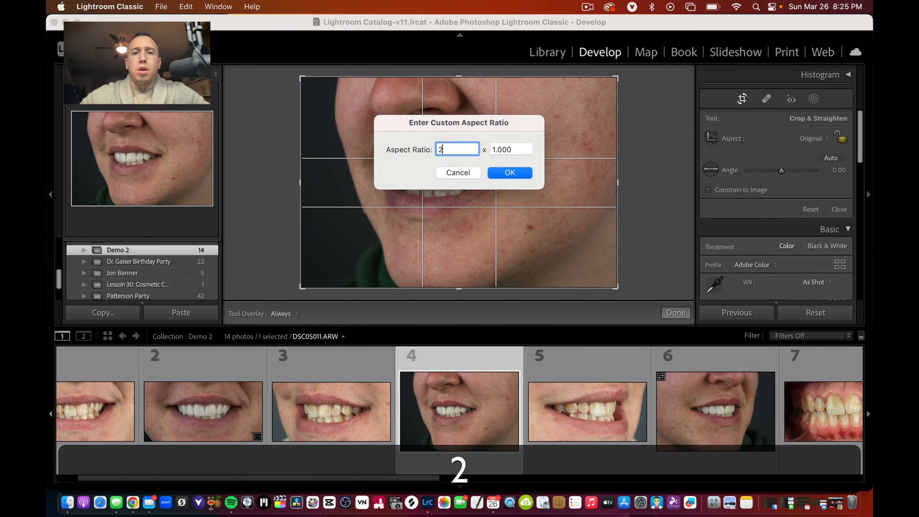
{"action": "double_click", "coordinate": [512, 149]}
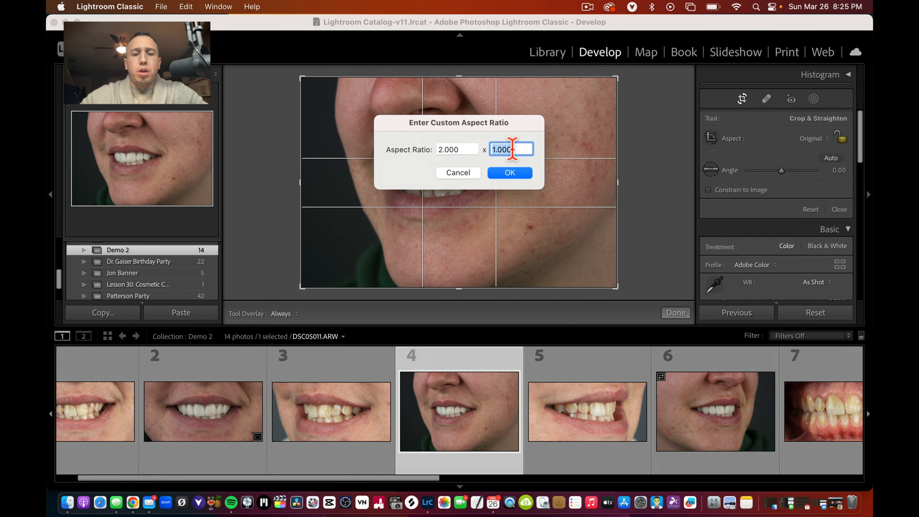
{"action": "key", "text": "Return"}
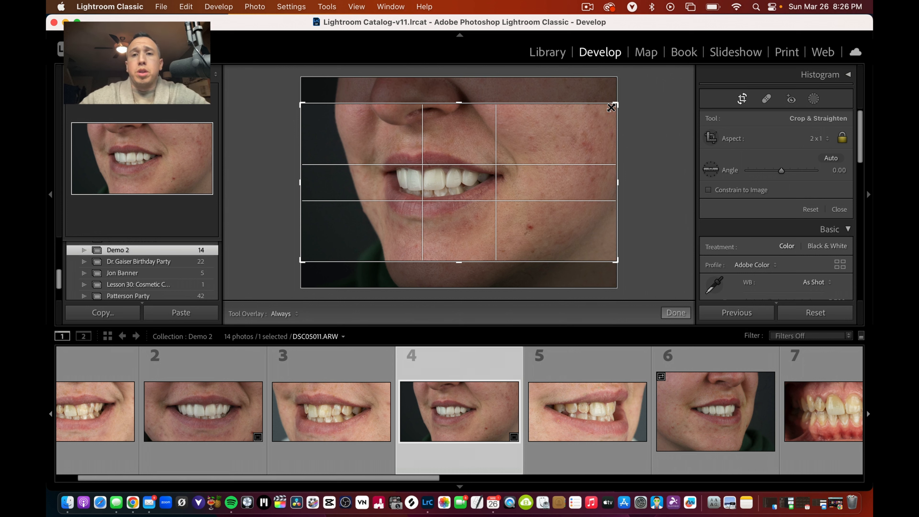
Tighten the crop around the angled smile, center the teeth in the frame and apply the crop
{"action": "left_click_drag", "start_coordinate": [611, 108], "coordinate": [576, 137]}
{"action": "left_click_drag", "start_coordinate": [530, 164], "coordinate": [501, 186]}
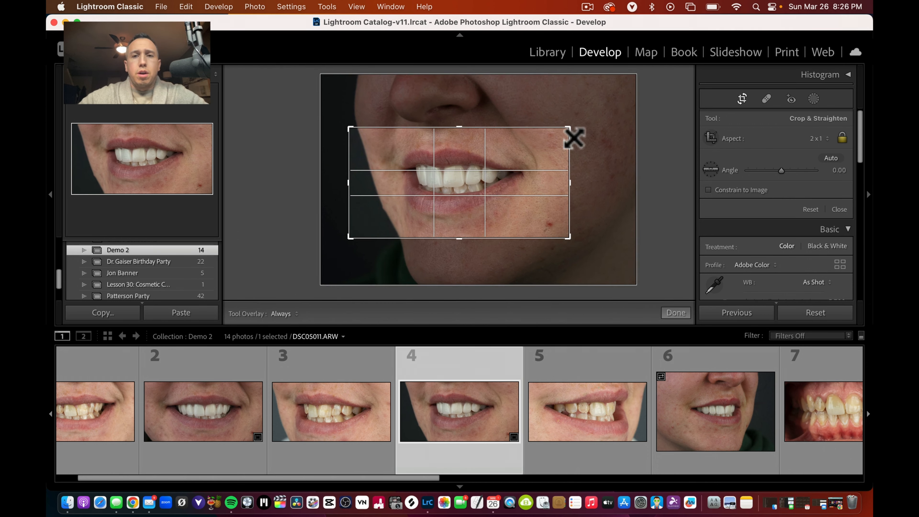
{"action": "left_click_drag", "start_coordinate": [573, 136], "coordinate": [564, 141]}
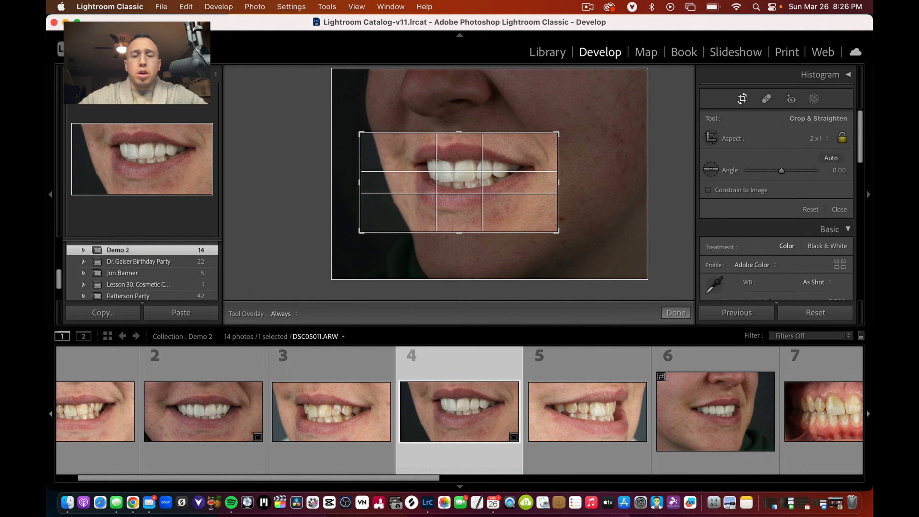
{"action": "left_click_drag", "start_coordinate": [520, 167], "coordinate": [518, 162]}
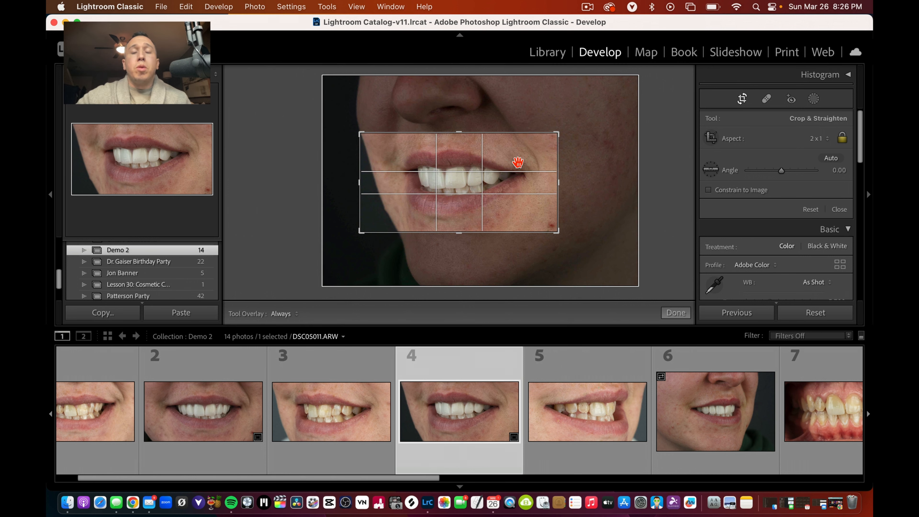
{"action": "key", "text": "Return"}
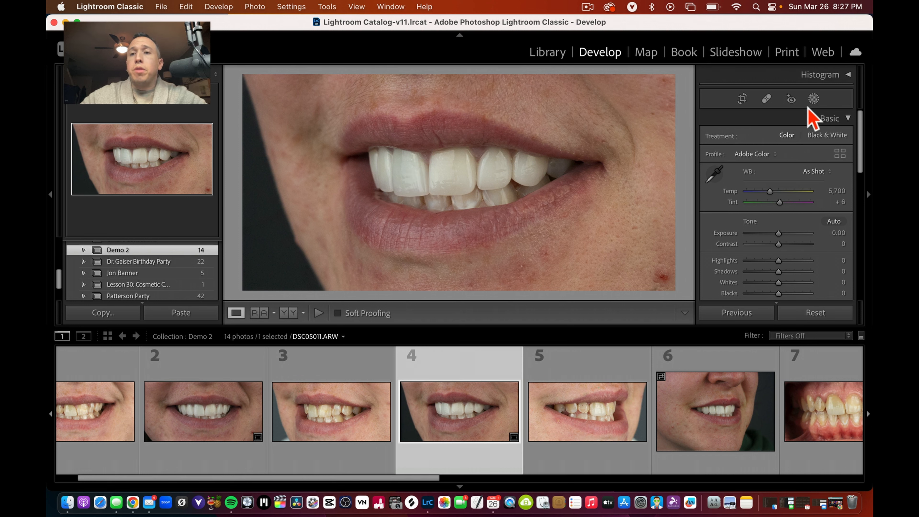
Start a new brush mask on the angled after-treatment smile photo and choose Temp as the brush effect
{"action": "left_click", "coordinate": [813, 99]}
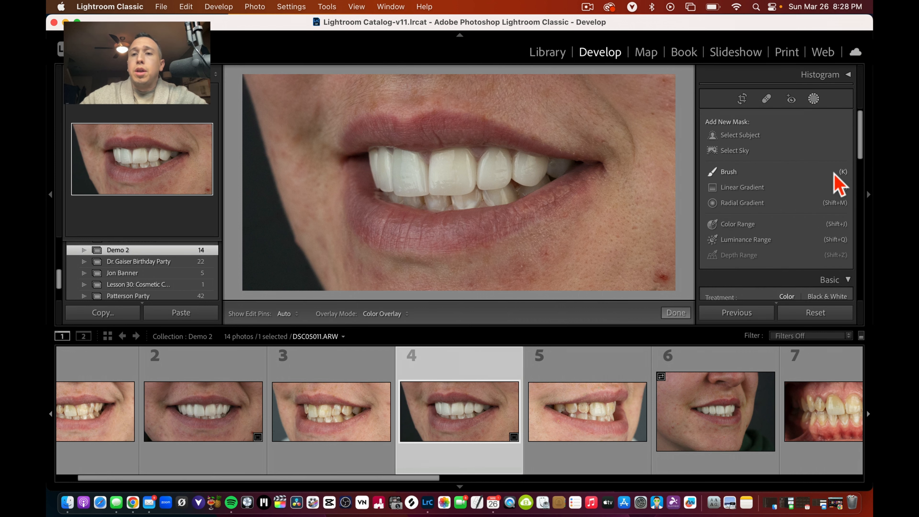
{"action": "left_click", "coordinate": [810, 174]}
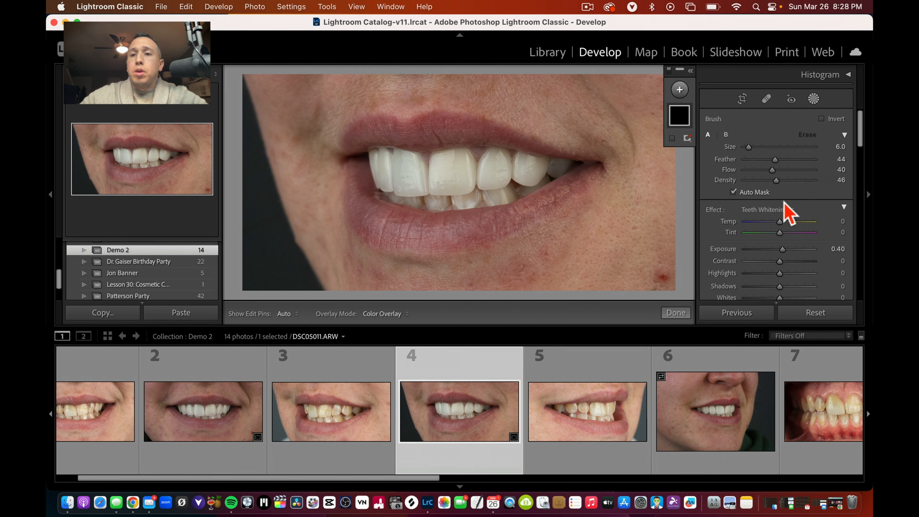
{"action": "left_click", "coordinate": [762, 213]}
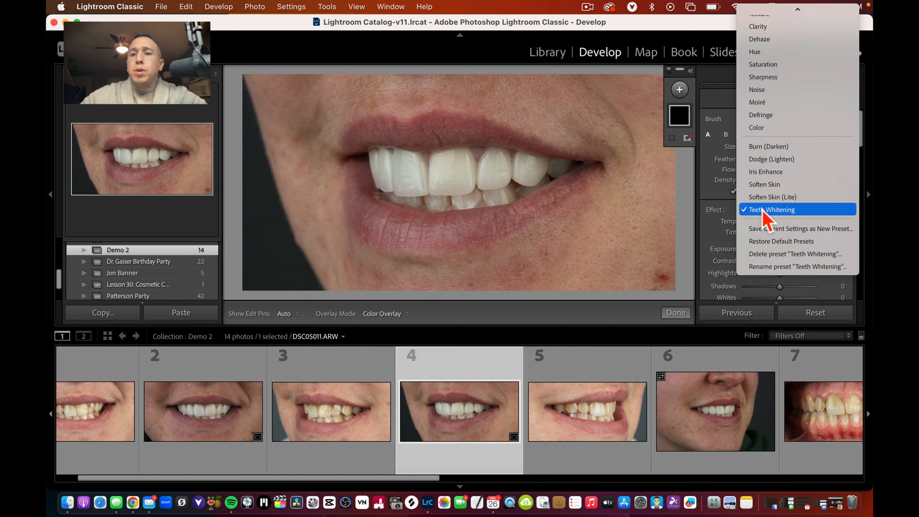
{"action": "scroll", "coordinate": [769, 127], "scroll_direction": "up", "scroll_amount": 3}
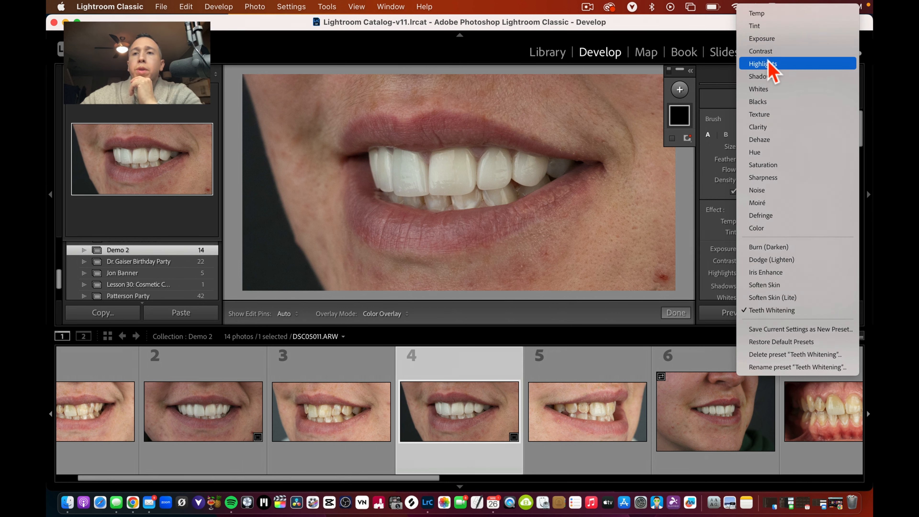
{"action": "left_click", "coordinate": [761, 13]}
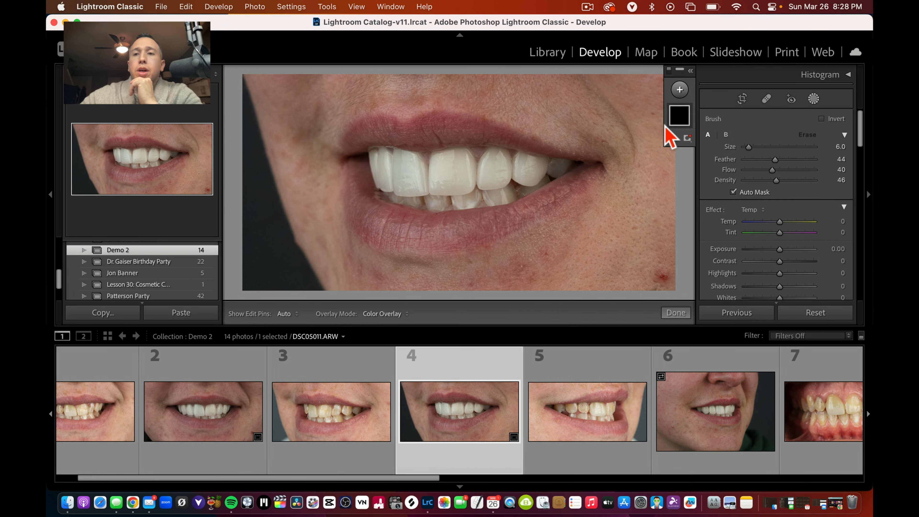
Paint the mask over the bluish upper front tooth and toggle the mask overlay to check the painted area
{"action": "key", "text": "h"}
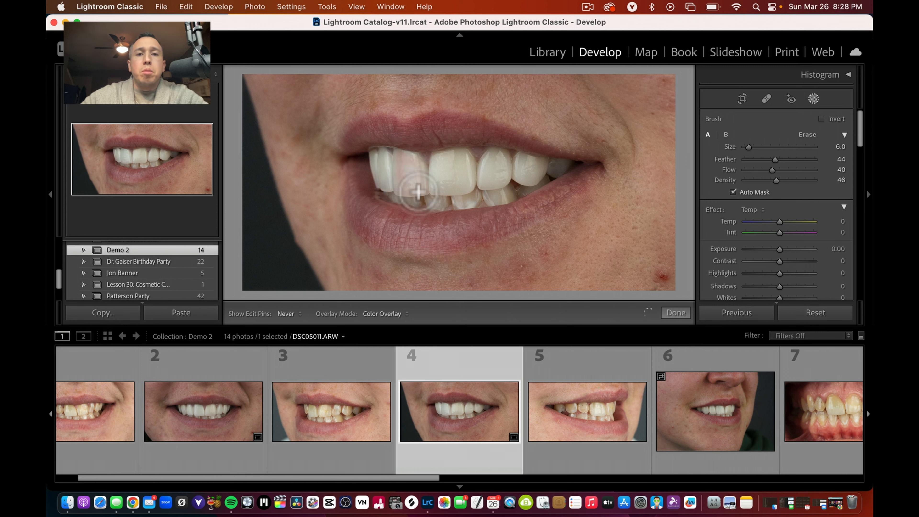
{"action": "left_click_drag", "start_coordinate": [417, 192], "coordinate": [408, 181]}
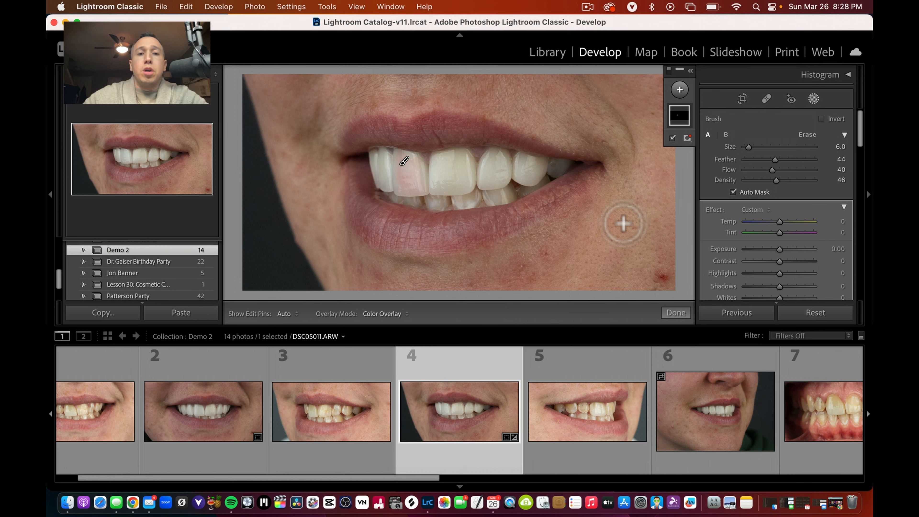
{"action": "key", "text": "o"}
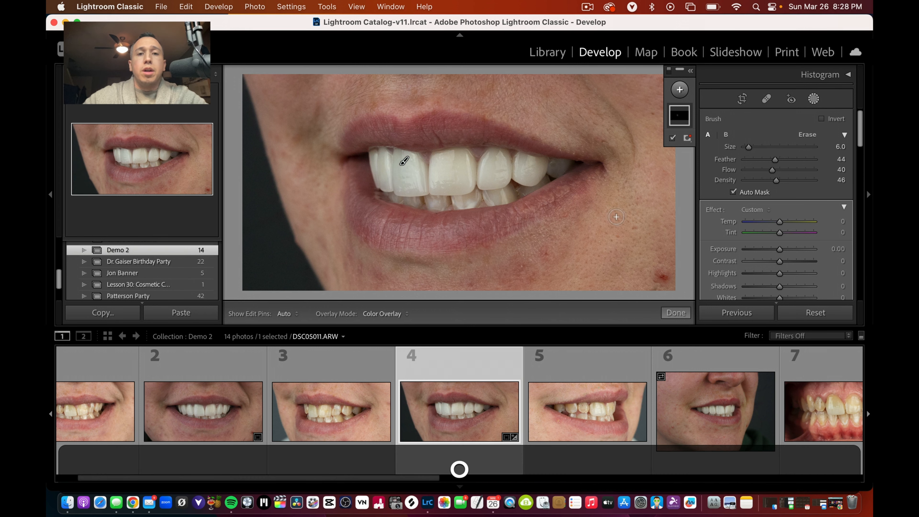
{"action": "key", "text": "o"}
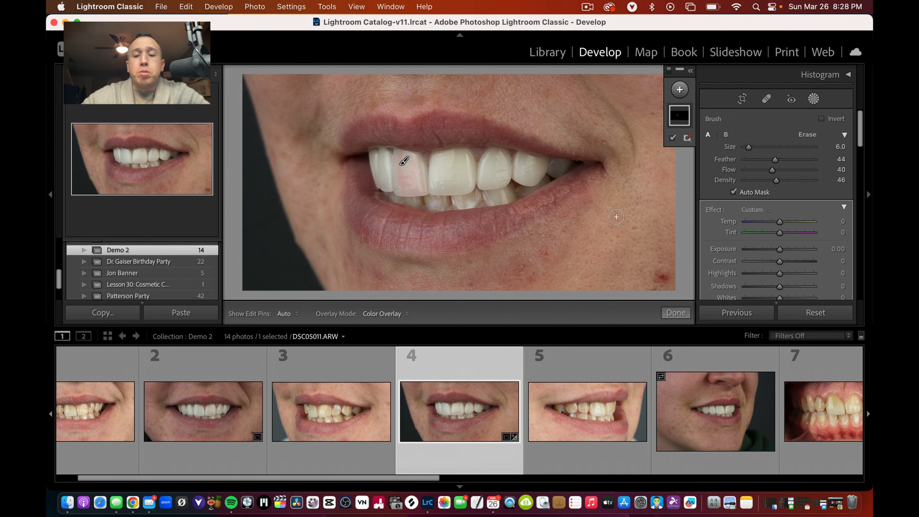
{"action": "key", "text": "o"}
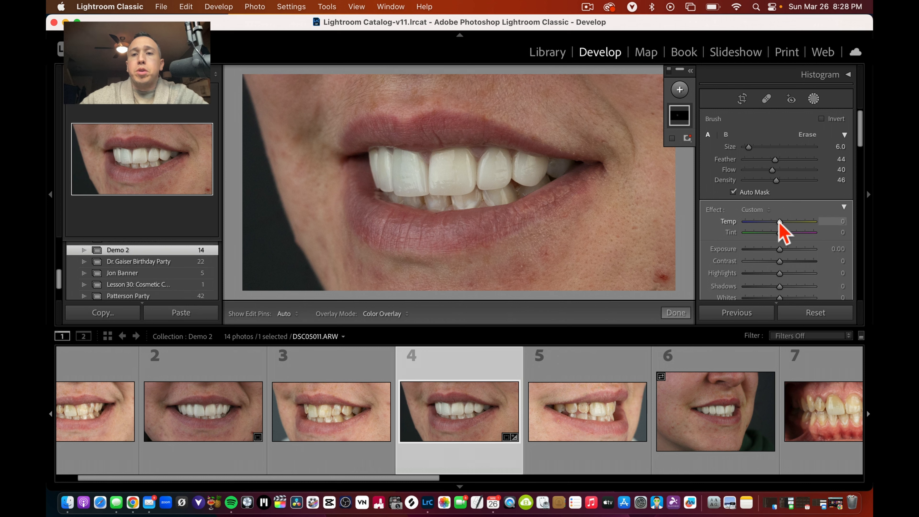
{"action": "key", "text": "o"}
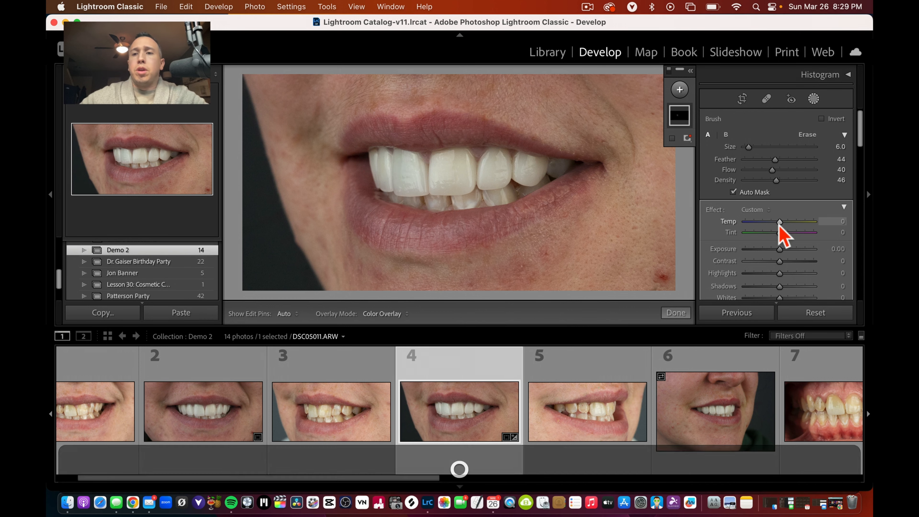
Warm the masked tooth by setting the mask's Temp to 48
{"action": "left_click_drag", "start_coordinate": [780, 222], "coordinate": [789, 223]}
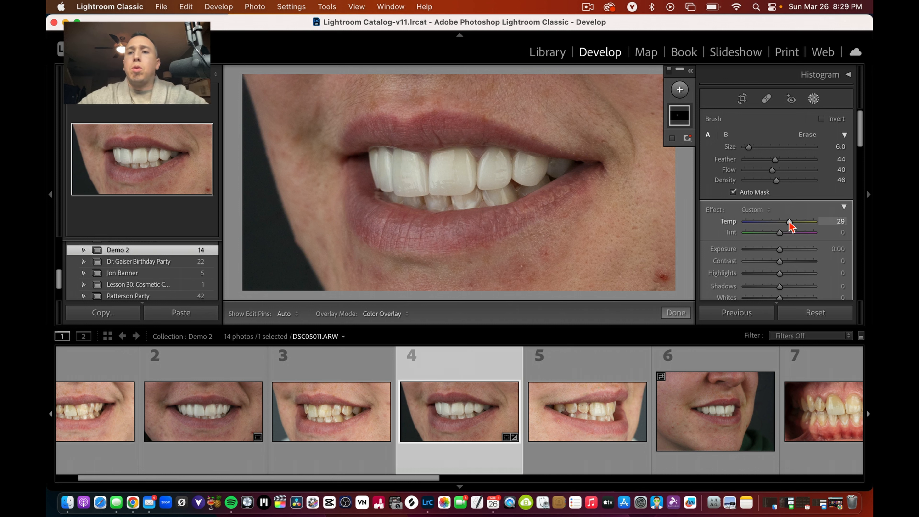
{"action": "left_click_drag", "start_coordinate": [789, 223], "coordinate": [798, 223]}
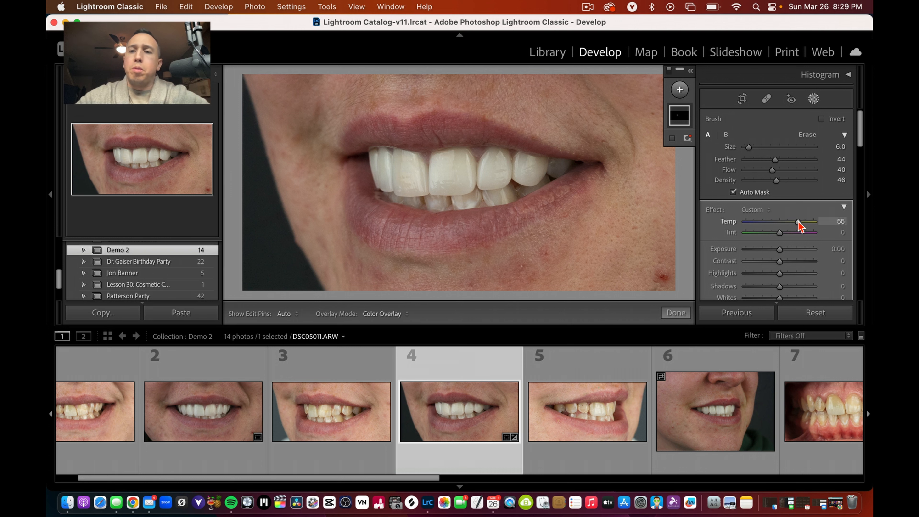
{"action": "left_click_drag", "start_coordinate": [798, 222], "coordinate": [795, 226]}
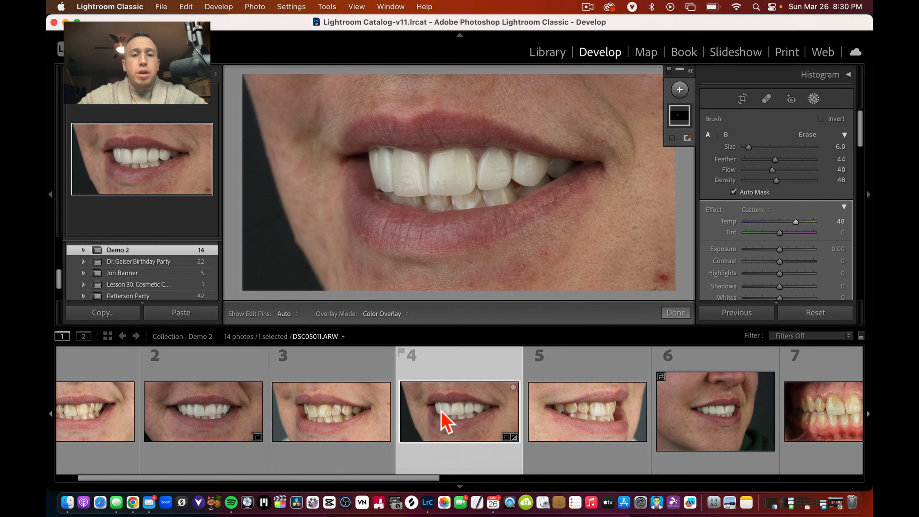
Synchronize the develop settings of the first before photo to the second photo, its matching after shot, keeping the default setting selection
{"action": "left_click", "coordinate": [208, 420]}
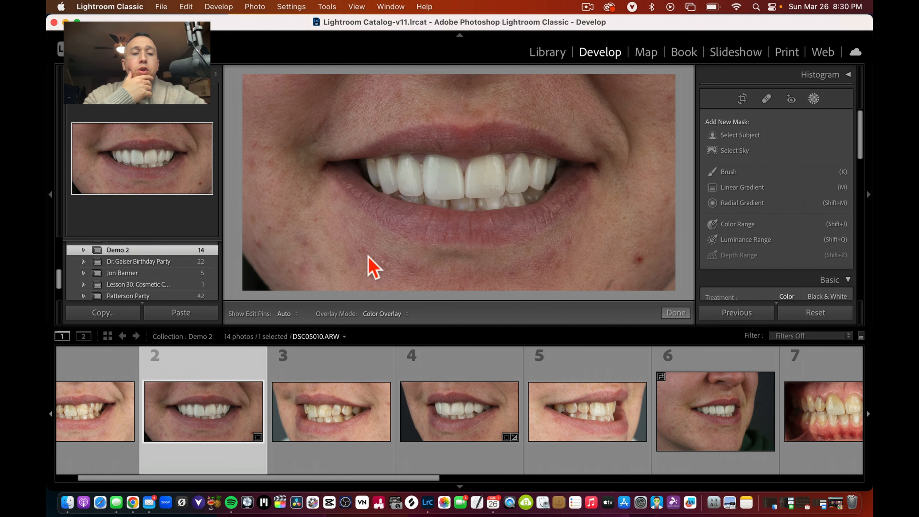
{"action": "scroll", "coordinate": [324, 468], "scroll_direction": "left", "scroll_amount": 2}
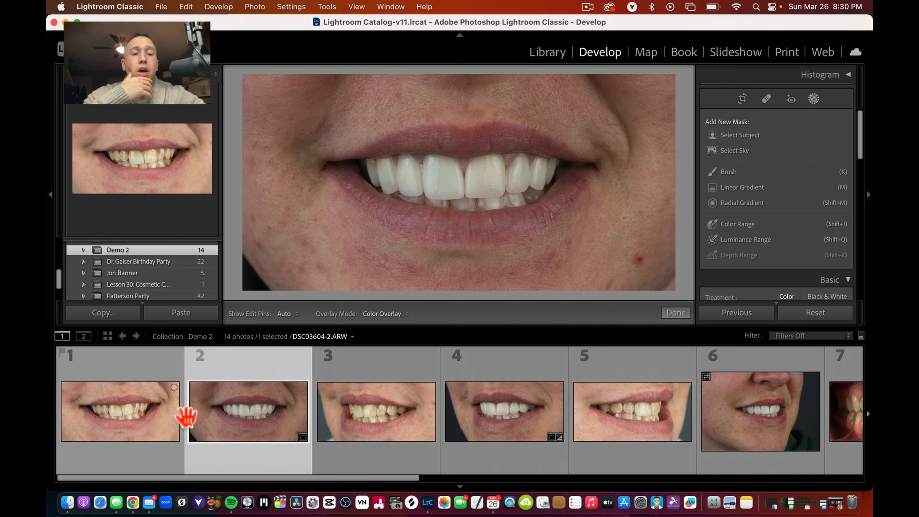
{"action": "left_click", "coordinate": [150, 421]}
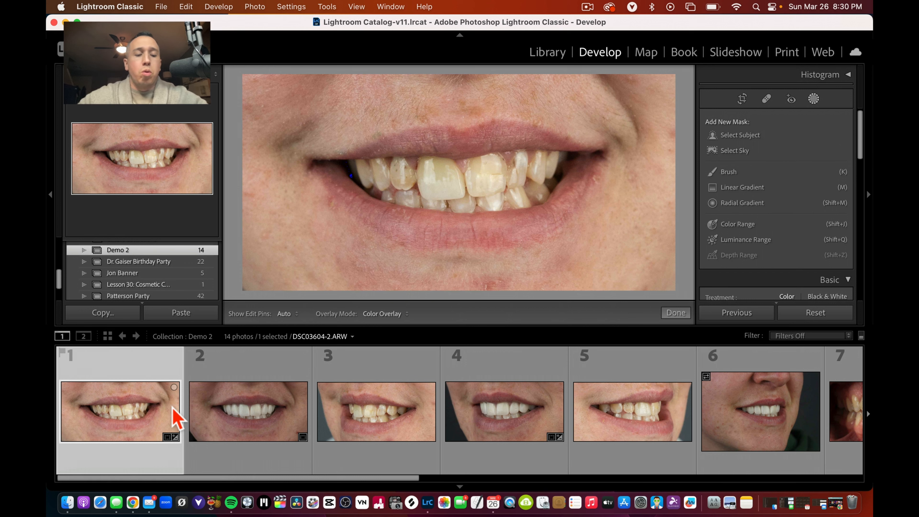
{"action": "left_click", "coordinate": [161, 399], "text": "super"}
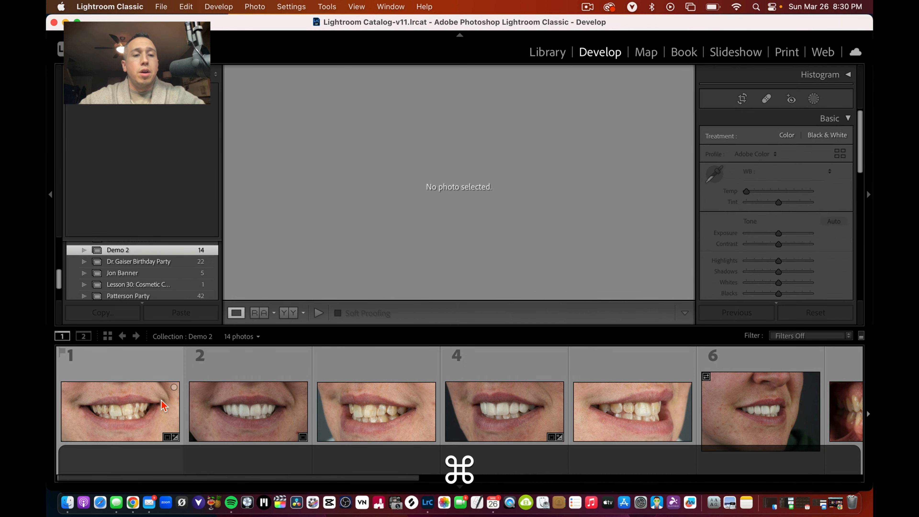
{"action": "left_click", "coordinate": [161, 400], "text": "super"}
{"action": "left_click", "coordinate": [217, 412], "text": "super"}
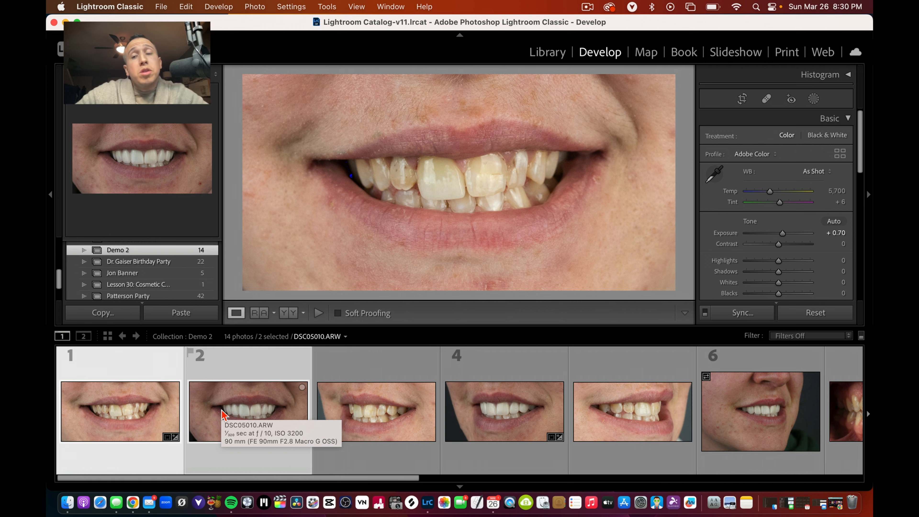
{"action": "left_click", "coordinate": [742, 313]}
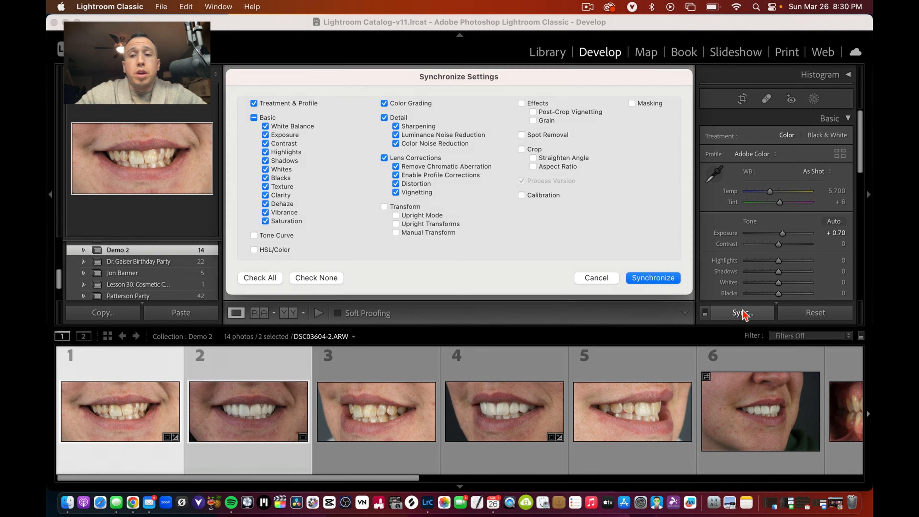
{"action": "left_click", "coordinate": [654, 276]}
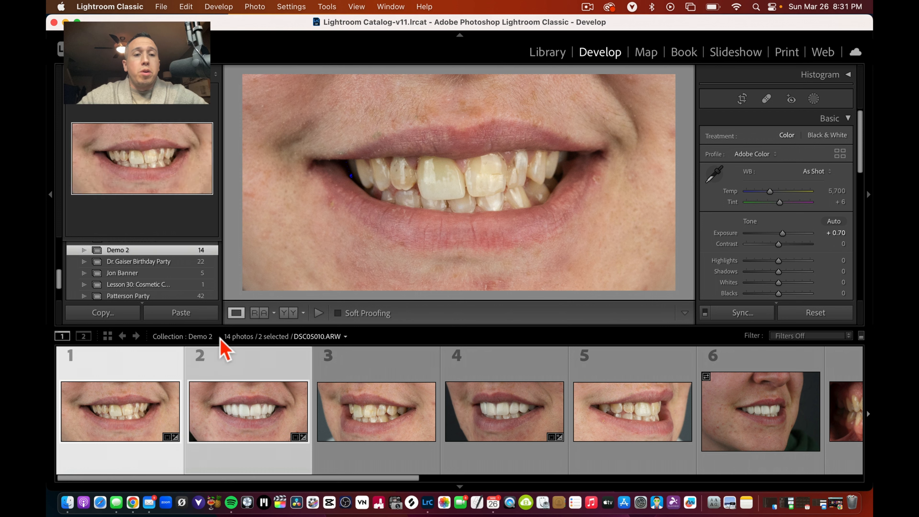
{"action": "left_click", "coordinate": [208, 373]}
Synchronize the develop settings of the third photo to the angled after-treatment smile in fourth place
{"action": "left_click", "coordinate": [354, 423]}
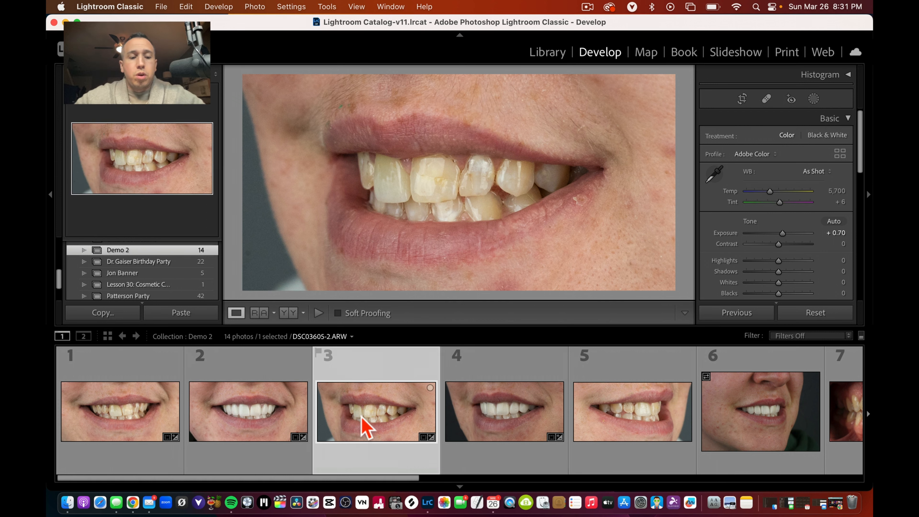
{"action": "left_click", "coordinate": [501, 425], "text": "super"}
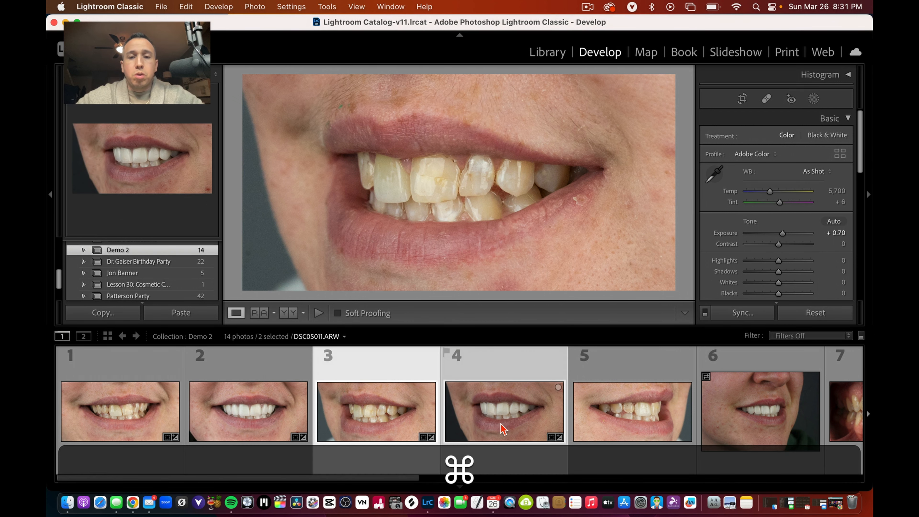
{"action": "left_click", "coordinate": [742, 312]}
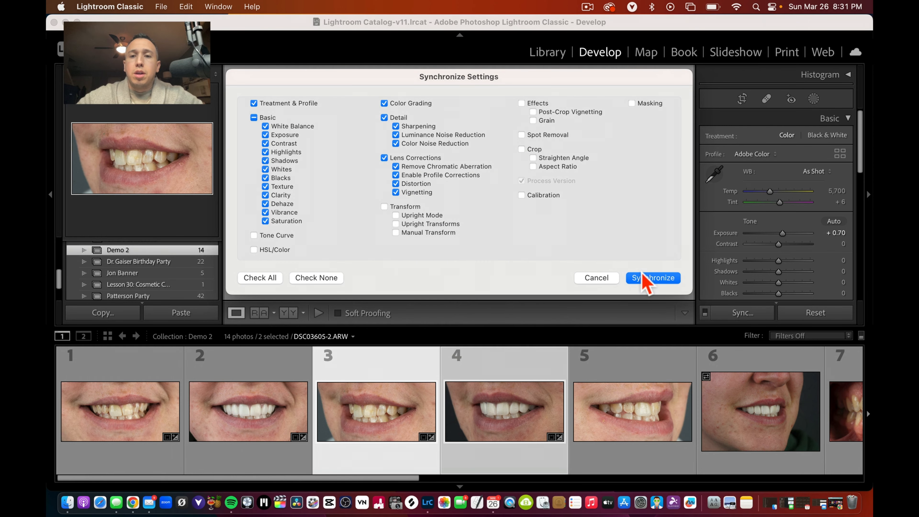
{"action": "left_click", "coordinate": [647, 277]}
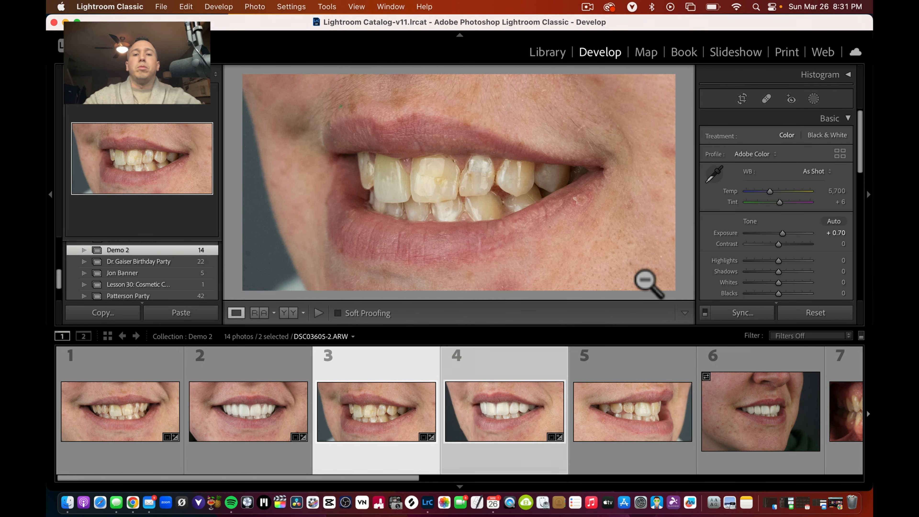
Open the frontal retracted after-treatment photo in eighth place for cropping and enter a custom aspect ratio of 2 x 4
{"action": "left_click", "coordinate": [661, 416]}
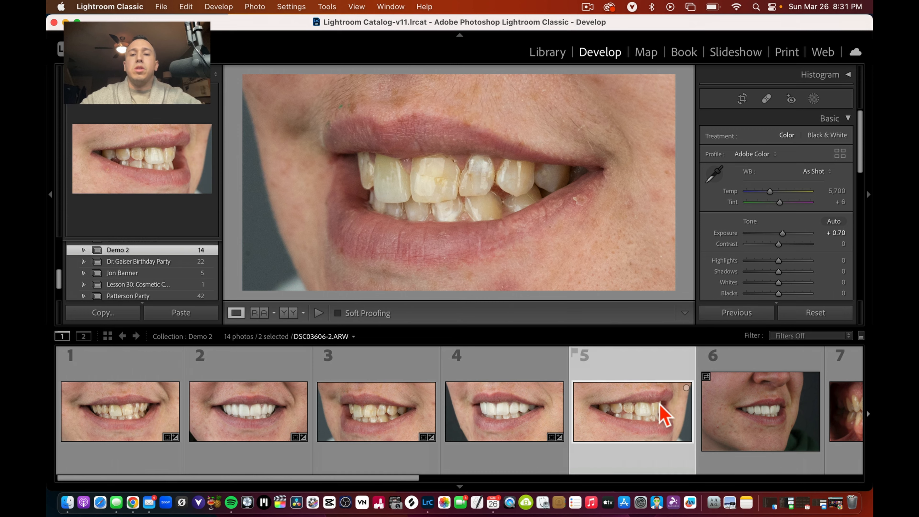
{"action": "scroll", "coordinate": [661, 408], "scroll_direction": "right", "scroll_amount": 5}
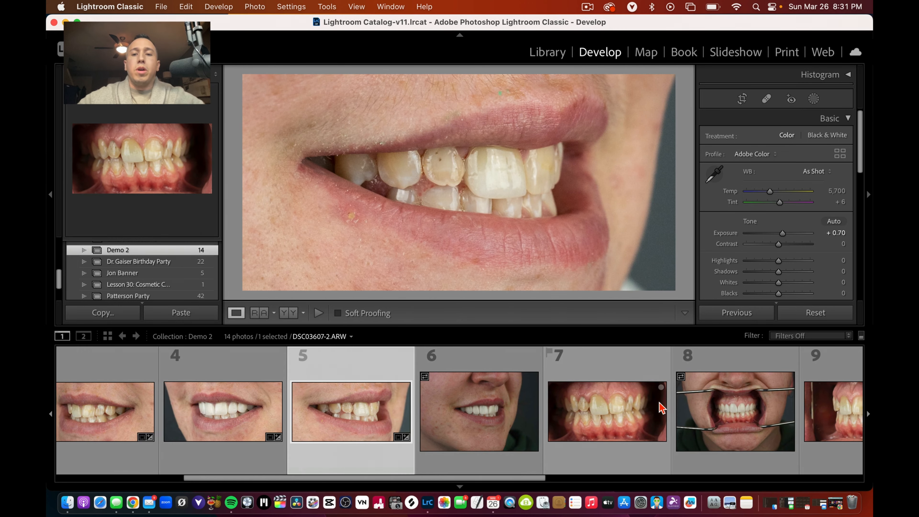
{"action": "scroll", "coordinate": [403, 399], "scroll_direction": "right", "scroll_amount": 2}
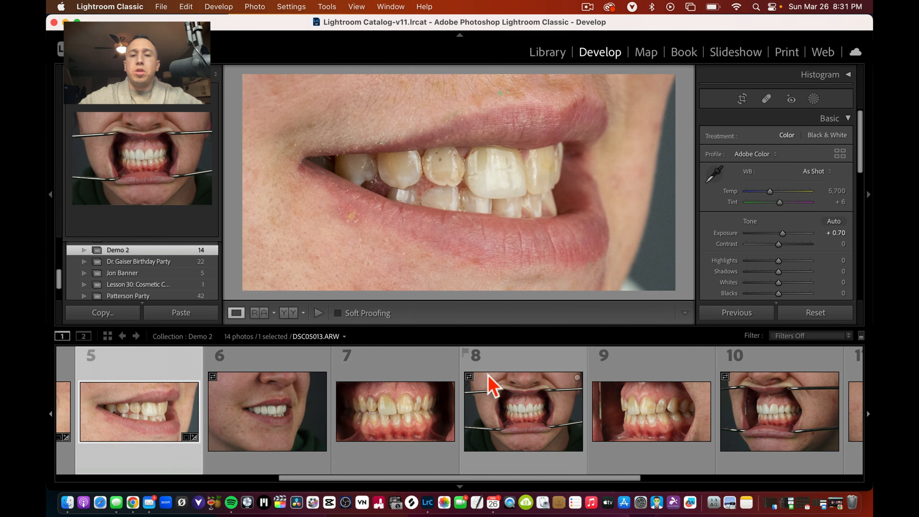
{"action": "left_click", "coordinate": [528, 413]}
{"action": "left_click", "coordinate": [742, 98]}
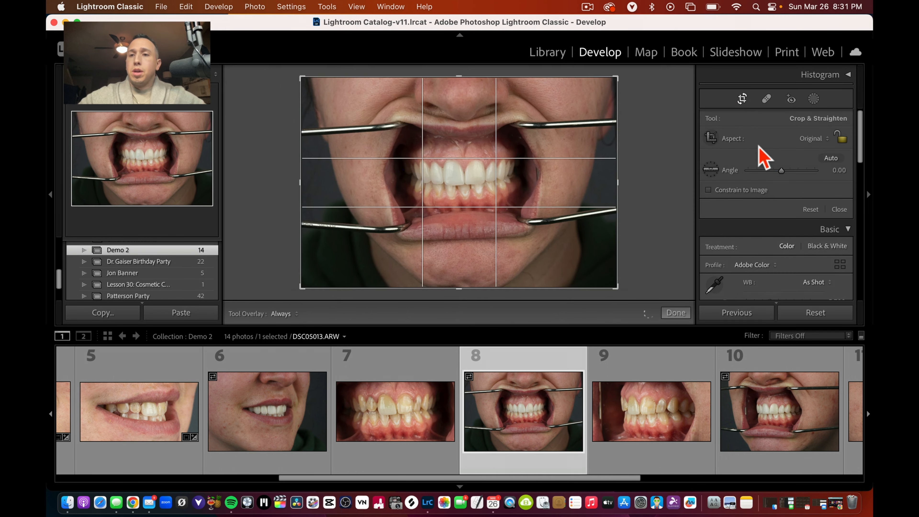
{"action": "left_click", "coordinate": [823, 140]}
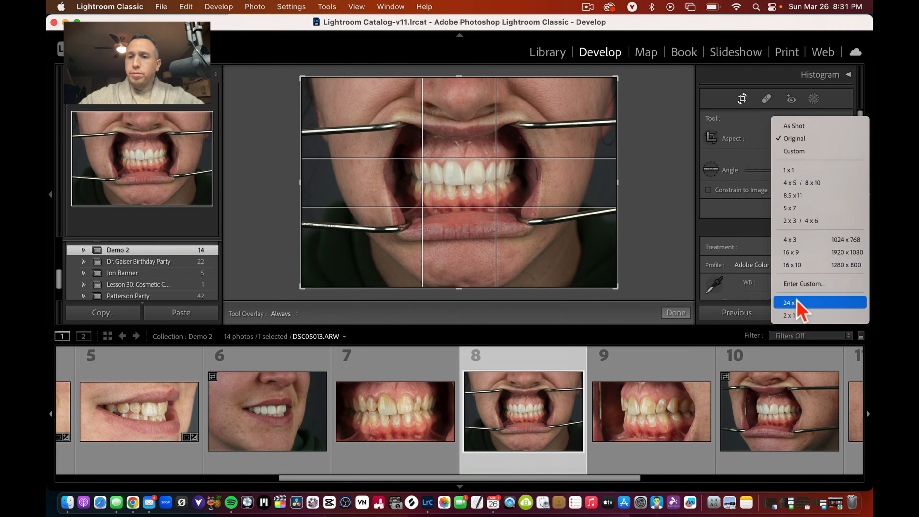
{"action": "left_click", "coordinate": [803, 284]}
{"action": "type", "text": "2"}
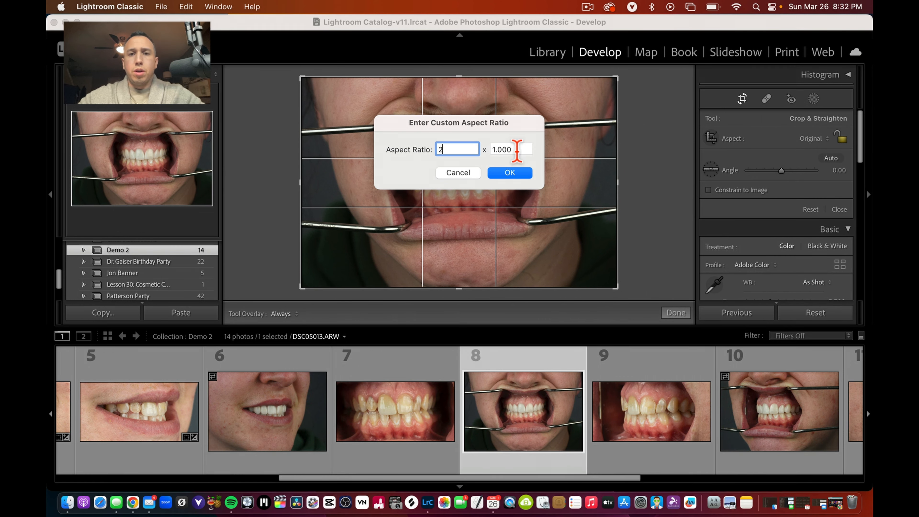
{"action": "double_click", "coordinate": [517, 148]}
{"action": "type", "text": "4"}
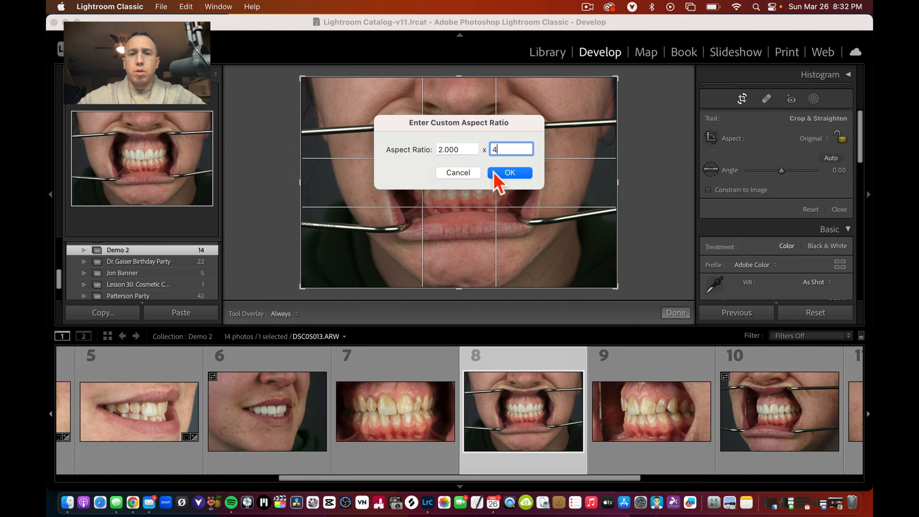
{"action": "left_click", "coordinate": [507, 174]}
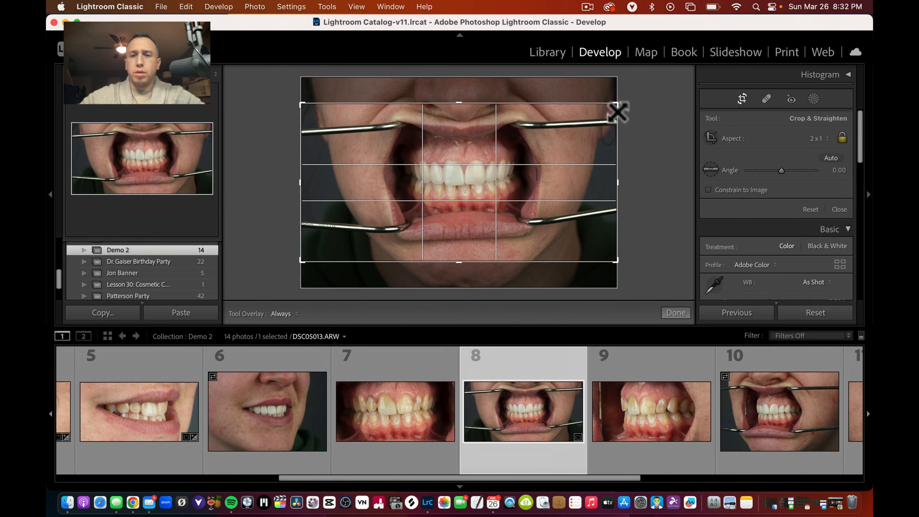
Crop the frontal retracted after photo in eighth place tightly around the teeth and gums at 2 x 1, and apply the crop
{"action": "left_click_drag", "start_coordinate": [615, 109], "coordinate": [538, 167]}
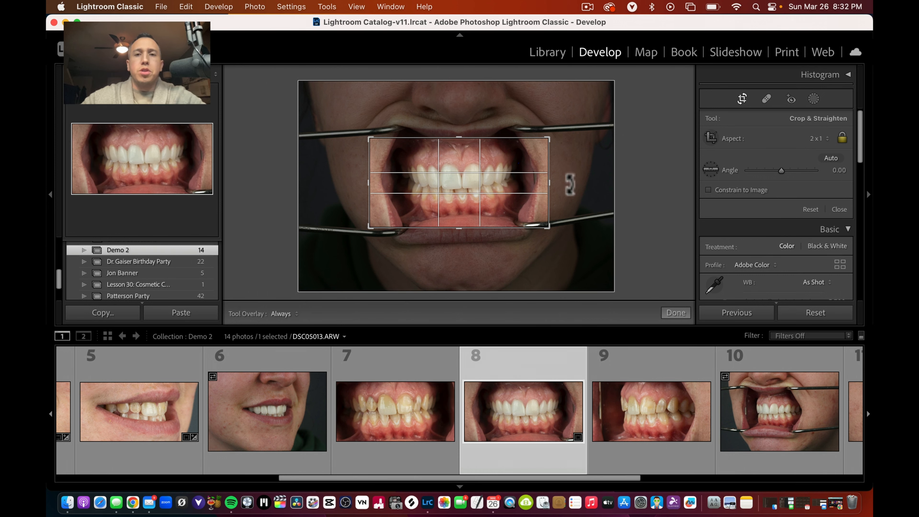
{"action": "left_click_drag", "start_coordinate": [551, 142], "coordinate": [497, 175]}
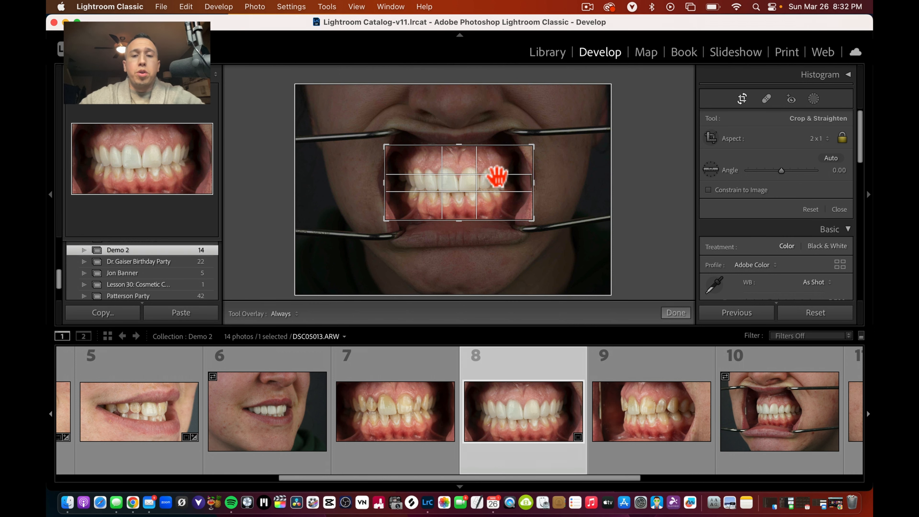
{"action": "key", "text": "Return"}
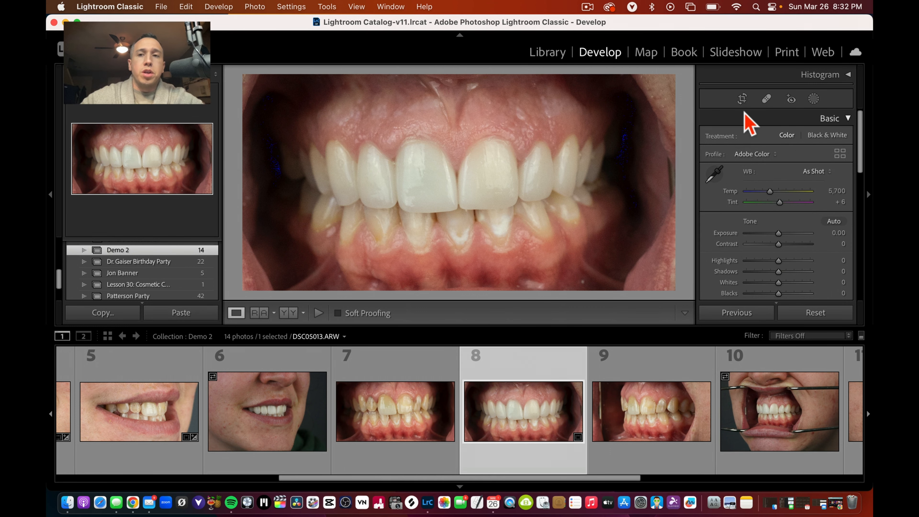
{"action": "left_click", "coordinate": [742, 100]}
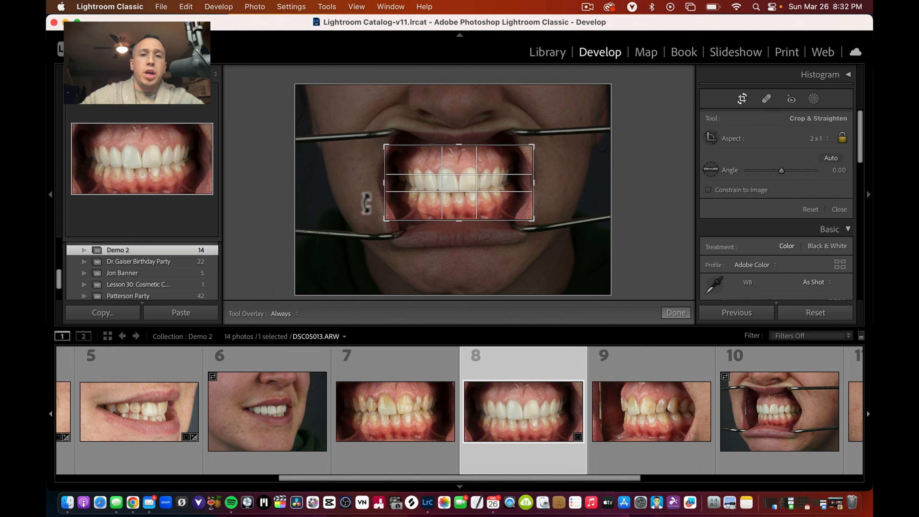
{"action": "key", "text": "Return"}
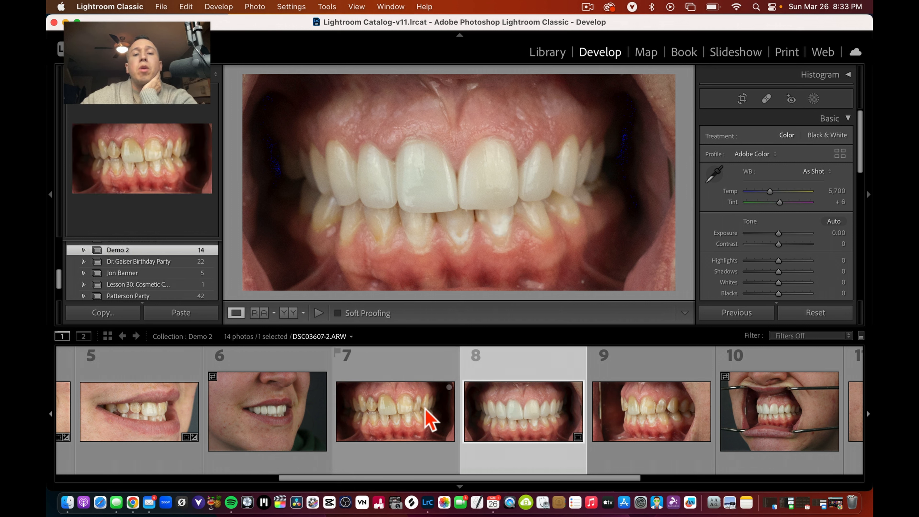
Try cooler white balance on the seventh photo with Temp values of 5,291 and 4,781, comparing it with the eighth photo
{"action": "left_click", "coordinate": [424, 419]}
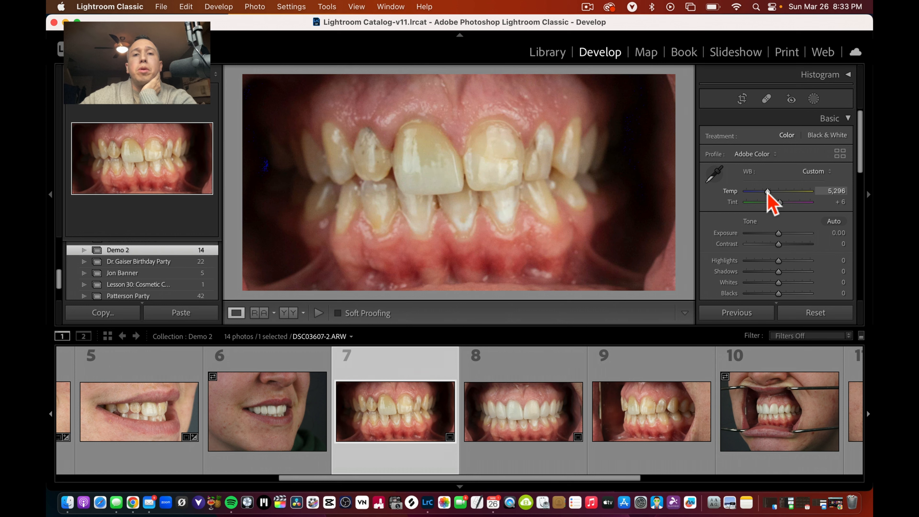
{"action": "left_click_drag", "start_coordinate": [768, 192], "coordinate": [766, 191]}
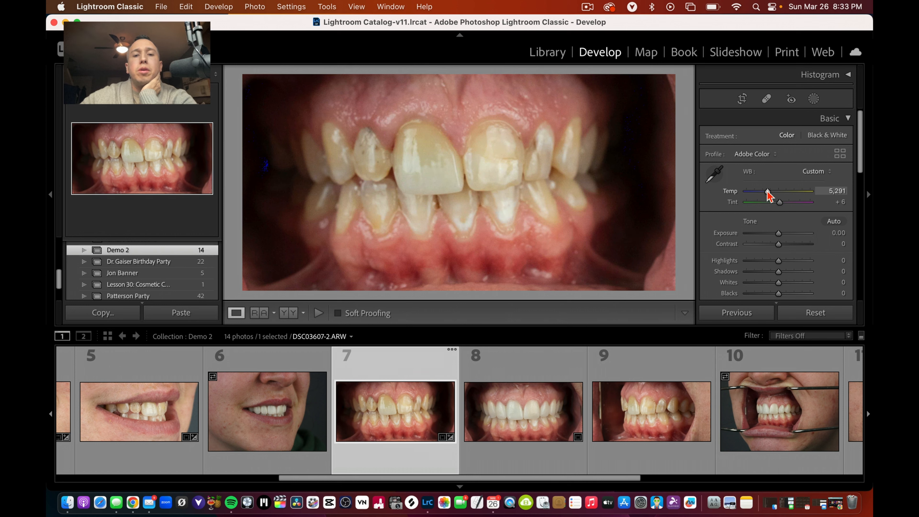
{"action": "left_click", "coordinate": [567, 420]}
{"action": "left_click", "coordinate": [414, 411]}
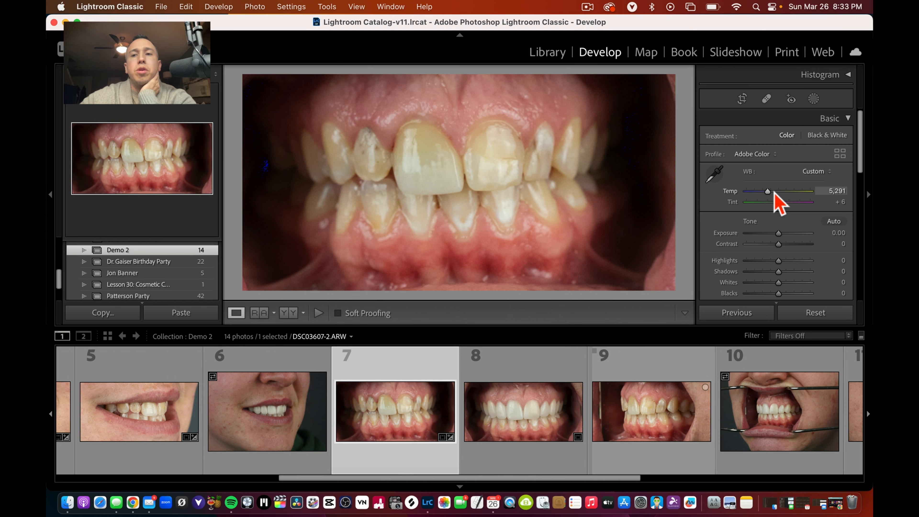
{"action": "left_click_drag", "start_coordinate": [767, 193], "coordinate": [763, 194]}
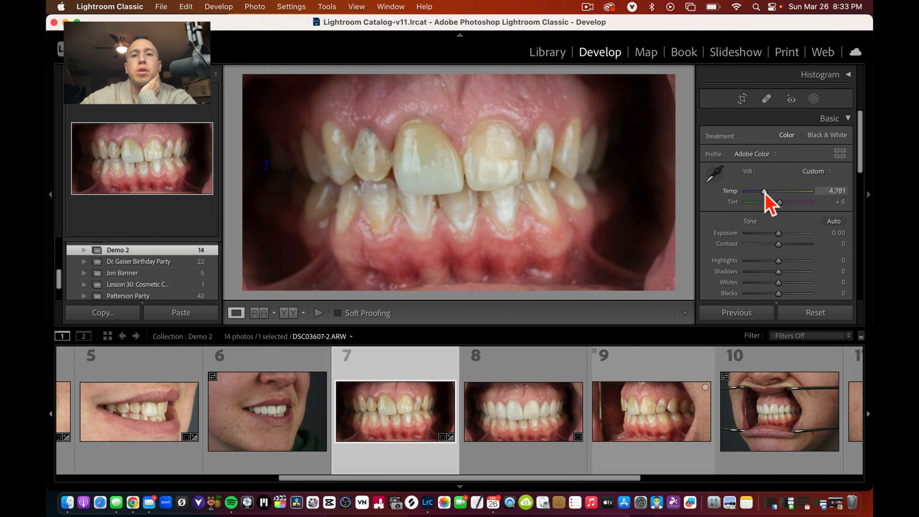
{"action": "left_click", "coordinate": [535, 413]}
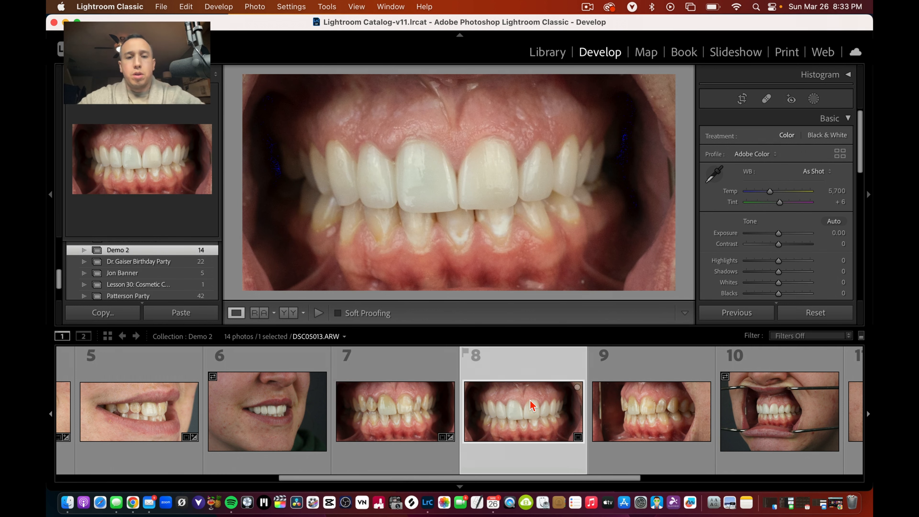
Set the seventh photo's Temp to 5,182 and compare its color with the matching after photo in eighth place
{"action": "left_click", "coordinate": [279, 402]}
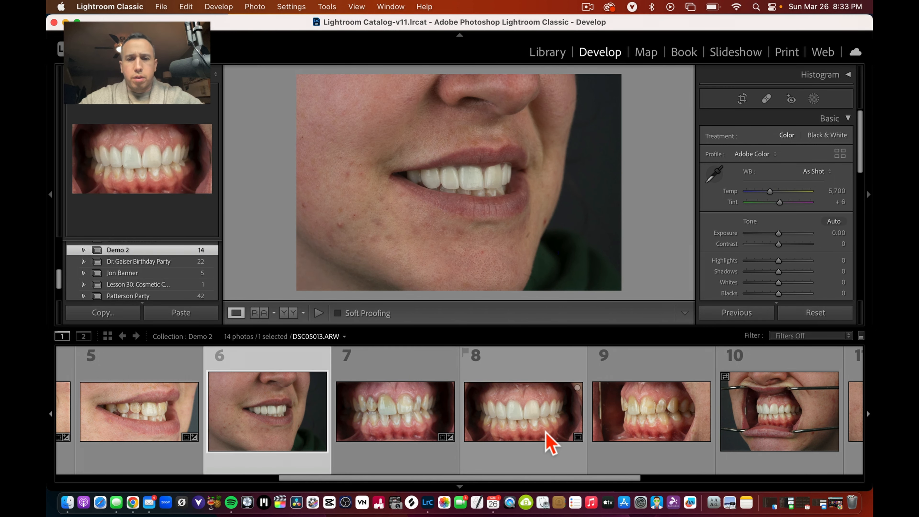
{"action": "left_click", "coordinate": [424, 416]}
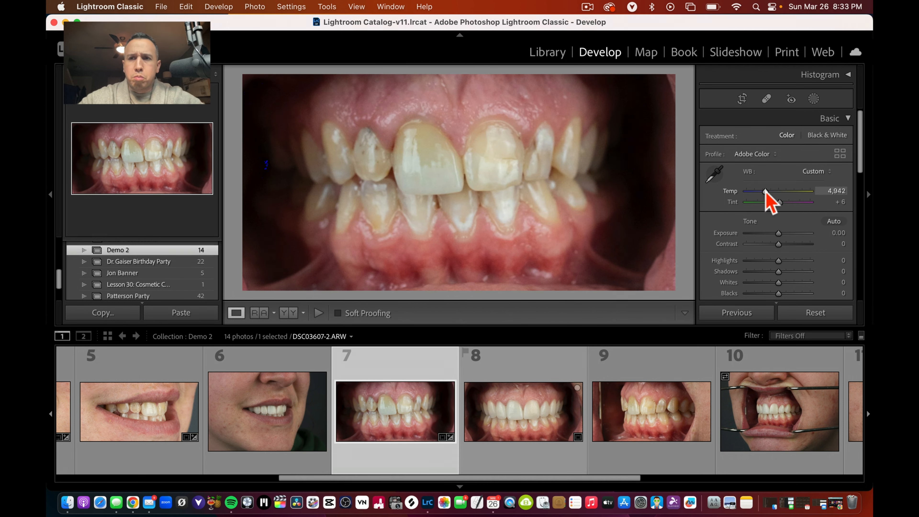
{"action": "left_click", "coordinate": [513, 435]}
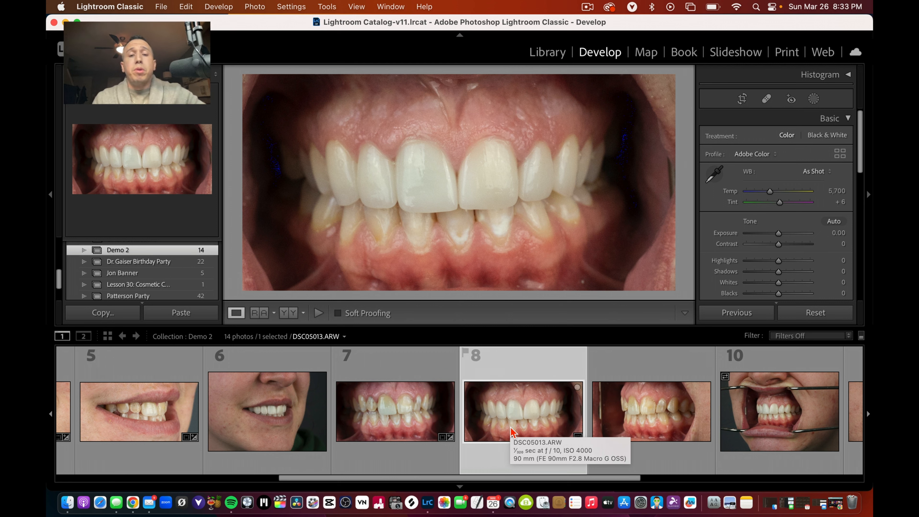
{"action": "left_click", "coordinate": [410, 414]}
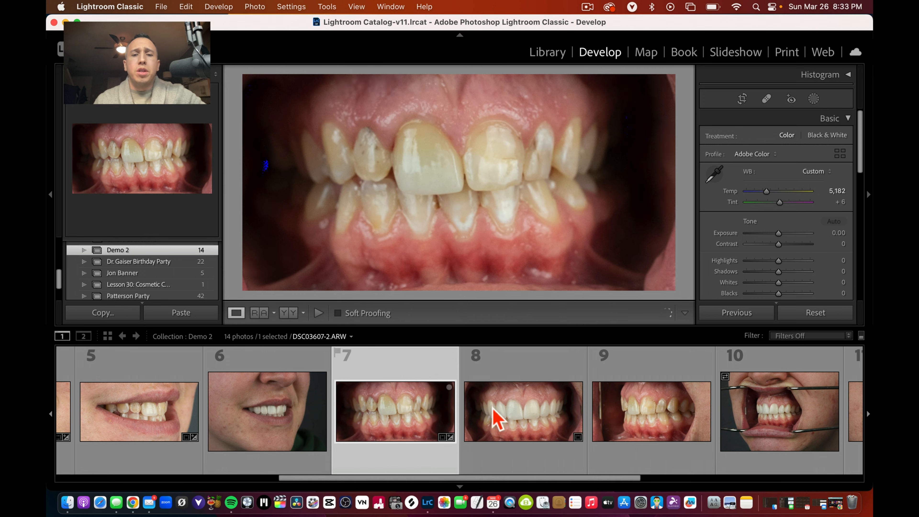
{"action": "left_click", "coordinate": [510, 427]}
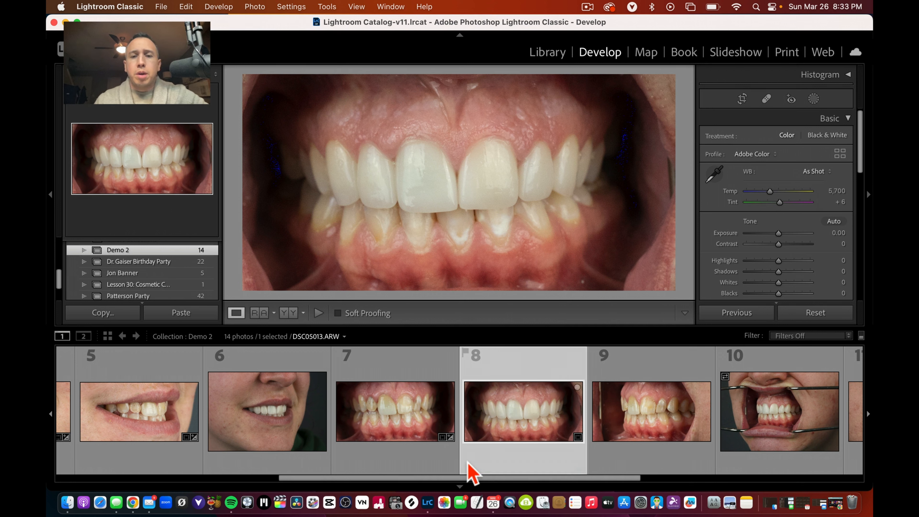
{"action": "left_click", "coordinate": [426, 418]}
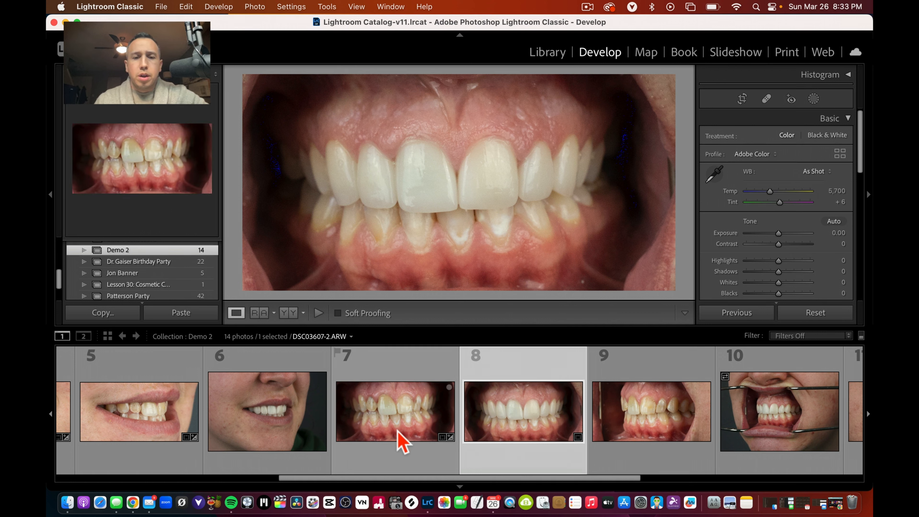
{"action": "left_click", "coordinate": [474, 440]}
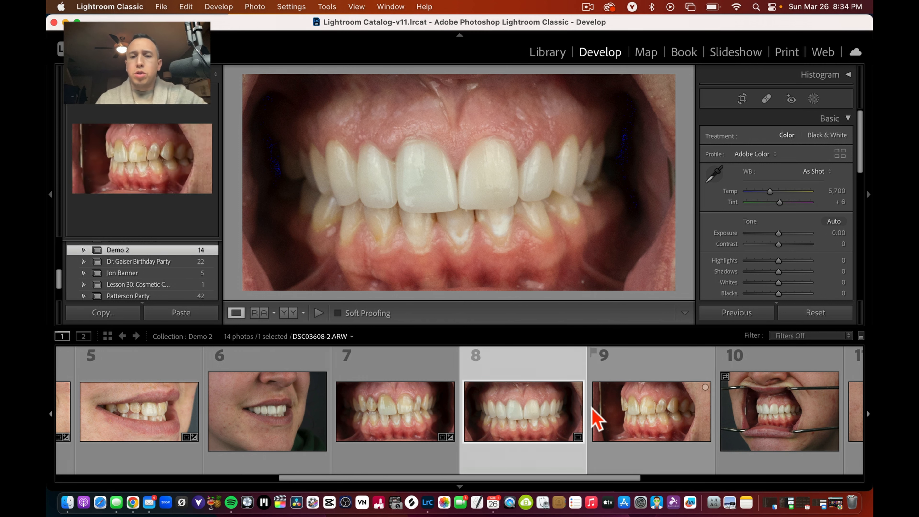
Synchronize the develop settings of the seventh photo to the lateral before photo in ninth place, keeping the default setting selection
{"action": "left_click", "coordinate": [452, 407]}
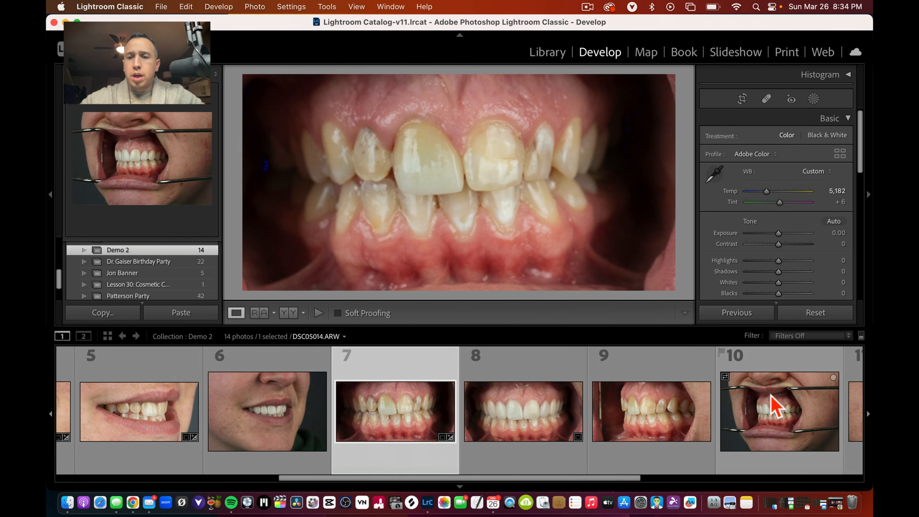
{"action": "left_click", "coordinate": [668, 418], "text": "super"}
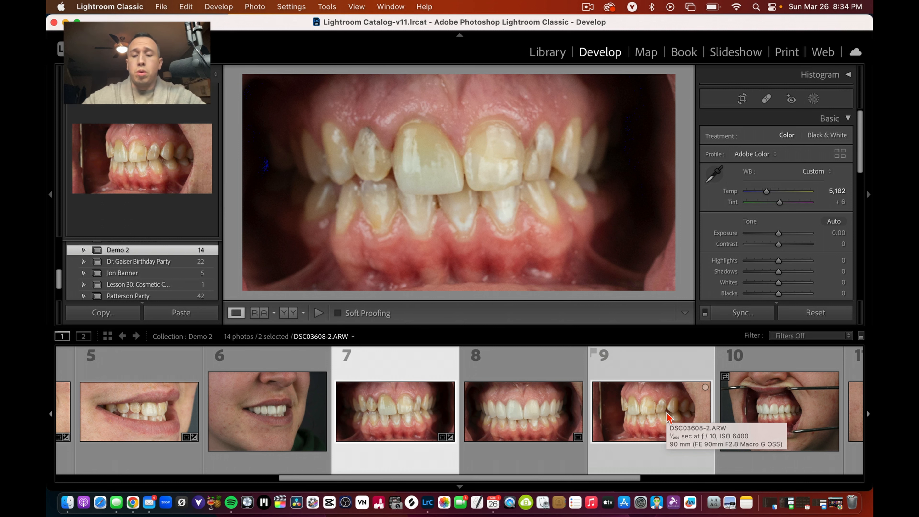
{"action": "left_click", "coordinate": [732, 311]}
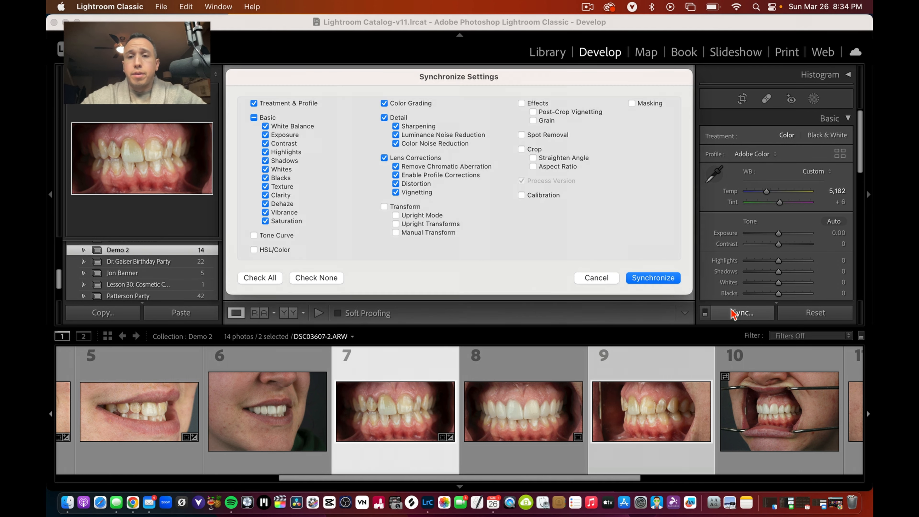
{"action": "left_click", "coordinate": [634, 279]}
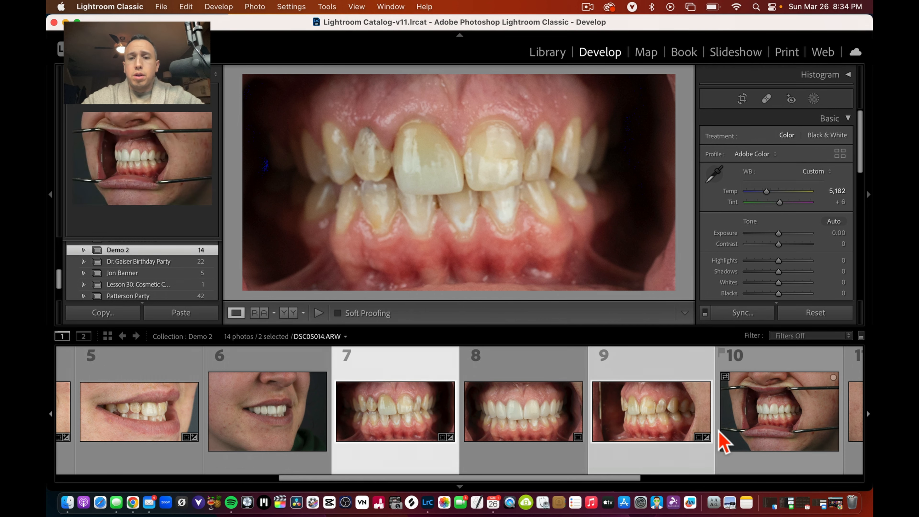
Open the before photo of the upper teeth on black in thirteenth place and set its Exposure to -0.35
{"action": "scroll", "coordinate": [763, 428], "scroll_direction": "down", "scroll_amount": 2}
{"action": "scroll", "coordinate": [761, 416], "scroll_direction": "down", "scroll_amount": 2}
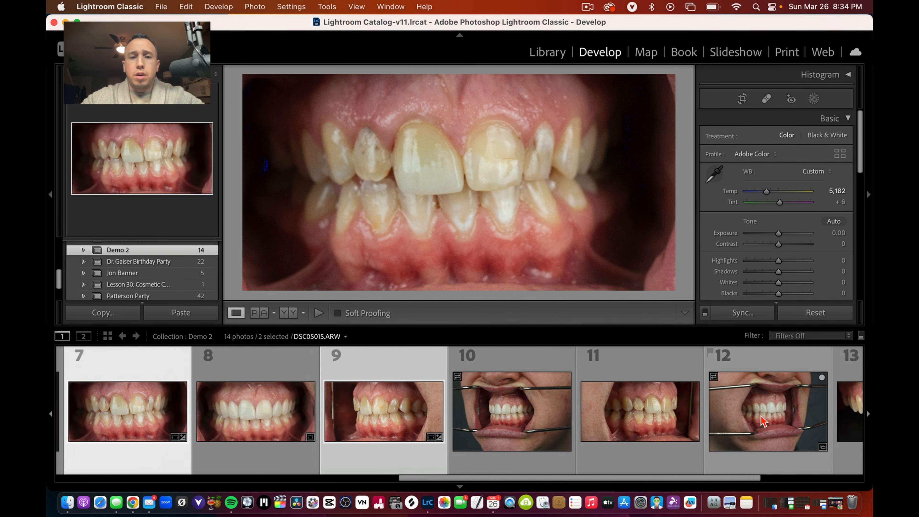
{"action": "scroll", "coordinate": [708, 414], "scroll_direction": "up", "scroll_amount": 2}
{"action": "scroll", "coordinate": [662, 418], "scroll_direction": "up", "scroll_amount": 2}
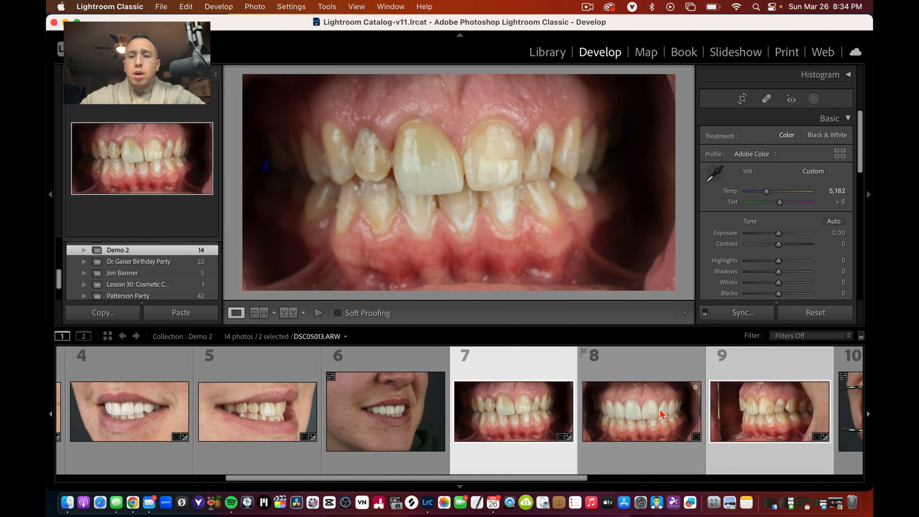
{"action": "scroll", "coordinate": [660, 414], "scroll_direction": "down", "scroll_amount": 5}
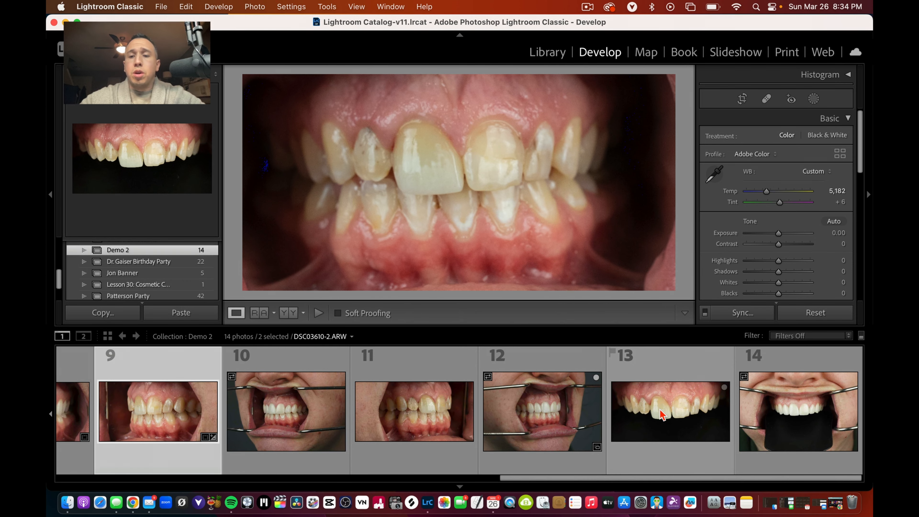
{"action": "left_click", "coordinate": [661, 414]}
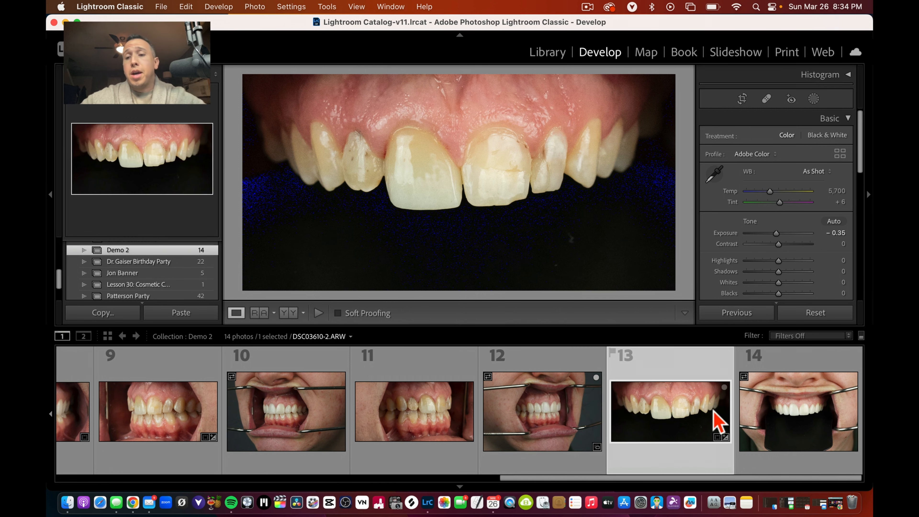
Open the after photo of the upper teeth in fourteenth place for cropping and enter a custom aspect ratio of 2 x 1
{"action": "left_click", "coordinate": [774, 425]}
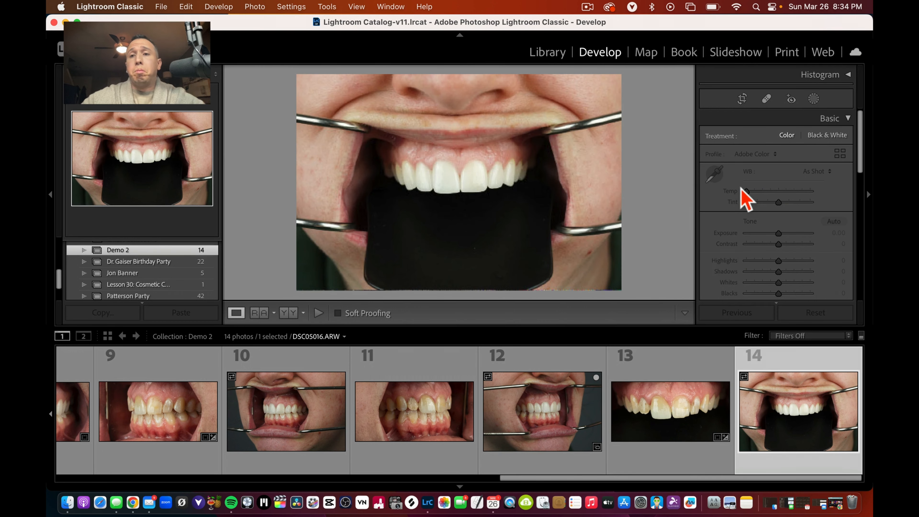
{"action": "left_click", "coordinate": [741, 101]}
{"action": "left_click", "coordinate": [818, 140]}
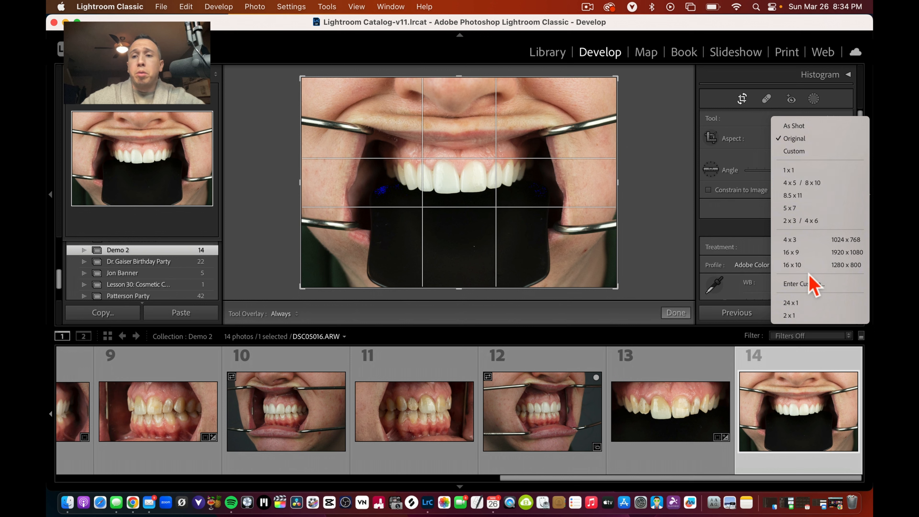
{"action": "left_click", "coordinate": [810, 284]}
{"action": "type", "text": "2"}
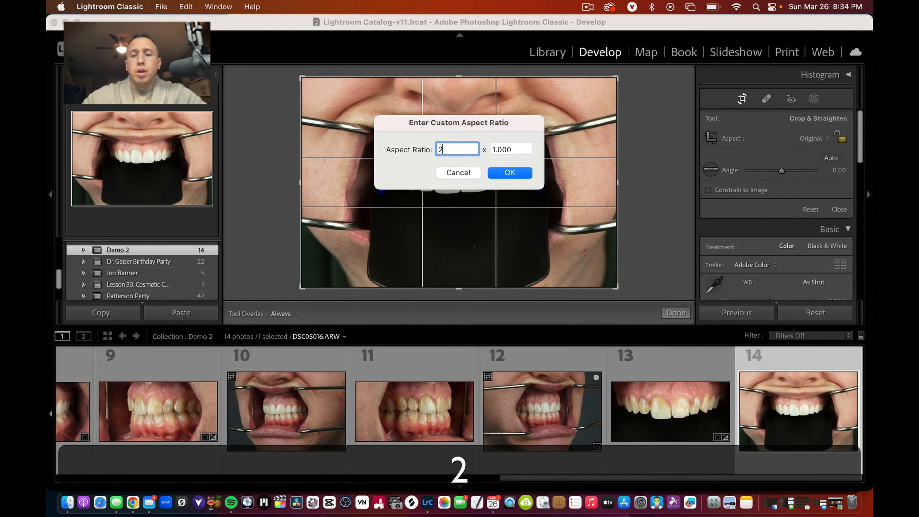
{"action": "left_click", "coordinate": [511, 148]}
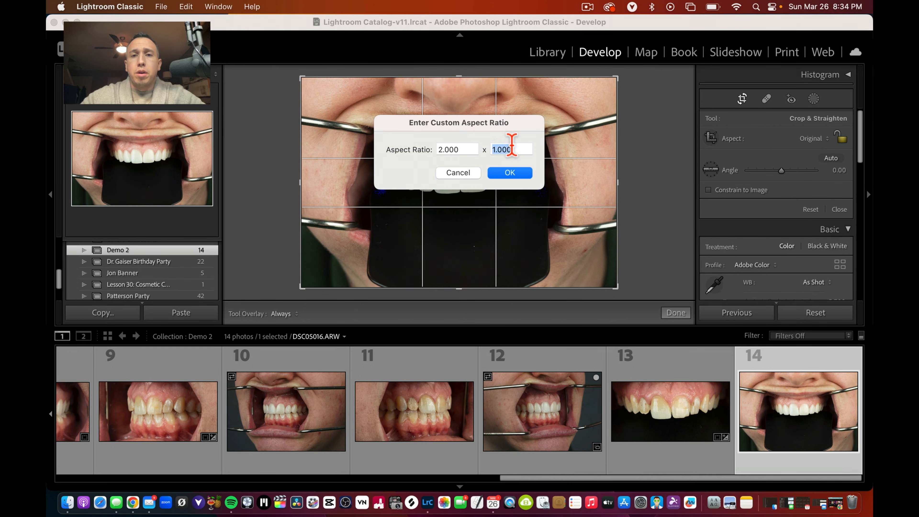
{"action": "type", "text": "1"}
{"action": "key", "text": "Return"}
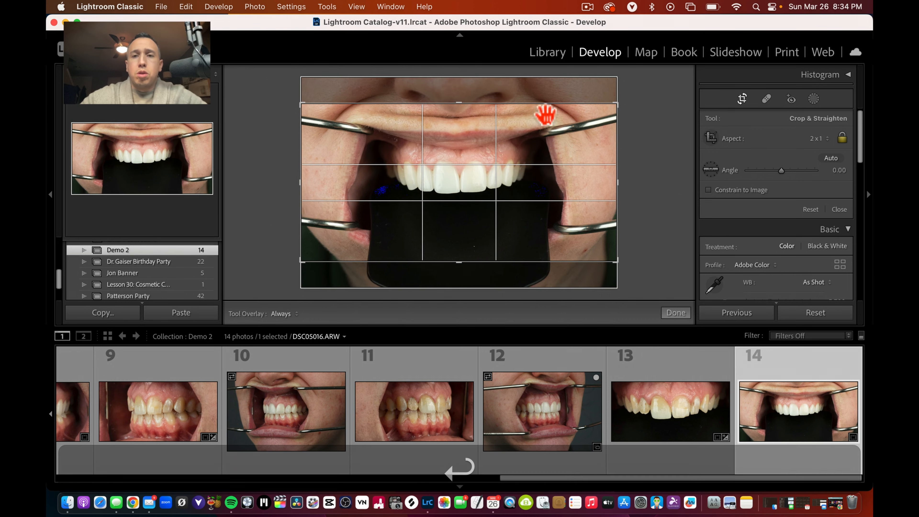
Tighten the fourteenth photo's crop around the upper teeth to match the framing of the thirteenth photo, and apply it
{"action": "left_click_drag", "start_coordinate": [624, 103], "coordinate": [562, 144]}
{"action": "left_click_drag", "start_coordinate": [513, 168], "coordinate": [445, 198]}
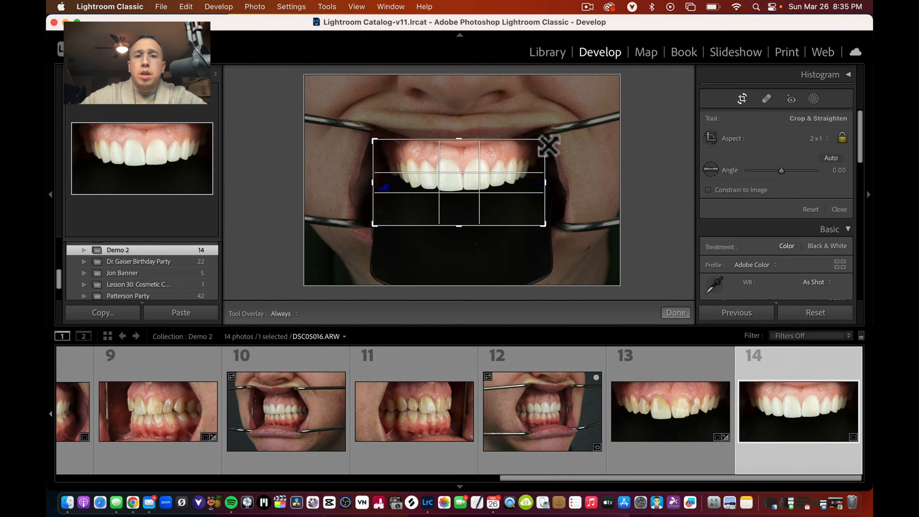
{"action": "left_click_drag", "start_coordinate": [547, 146], "coordinate": [502, 163]}
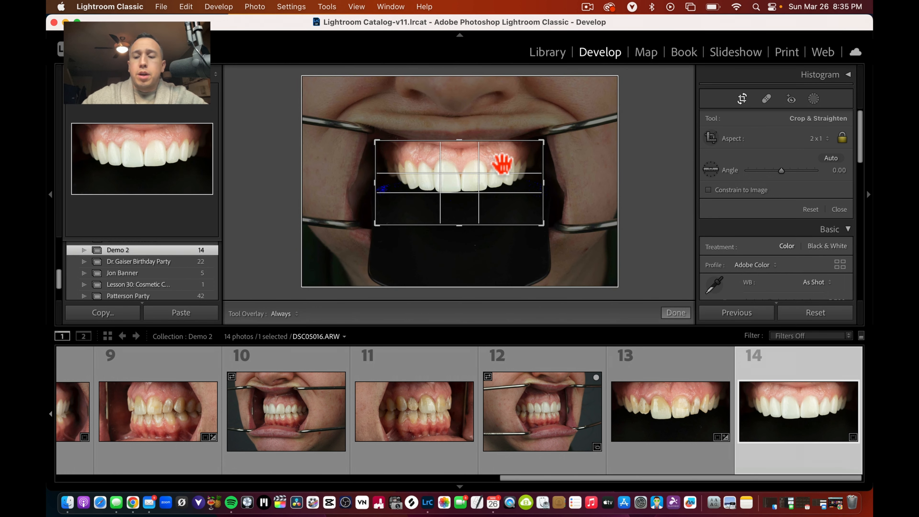
{"action": "key", "text": "Return"}
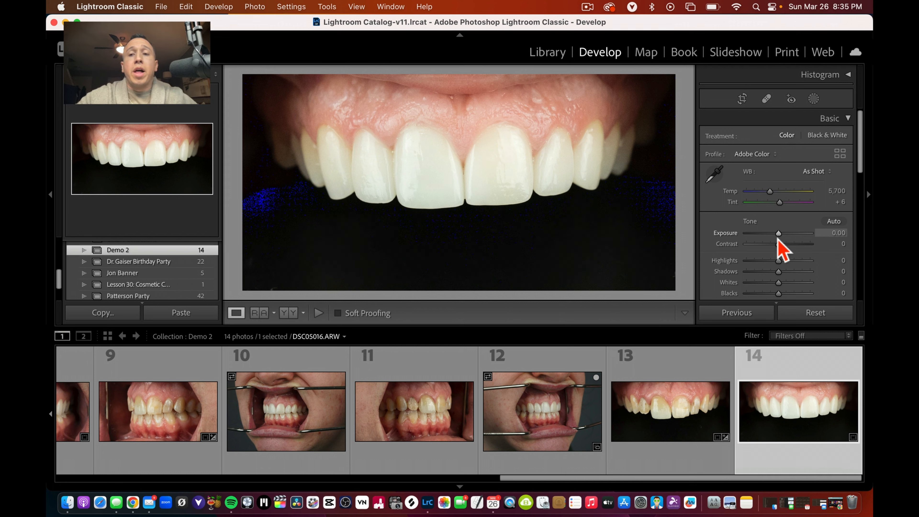
Darken the fourteenth photo's black background by setting Blacks to -24
{"action": "scroll", "coordinate": [780, 247], "scroll_direction": "down", "scroll_amount": 2}
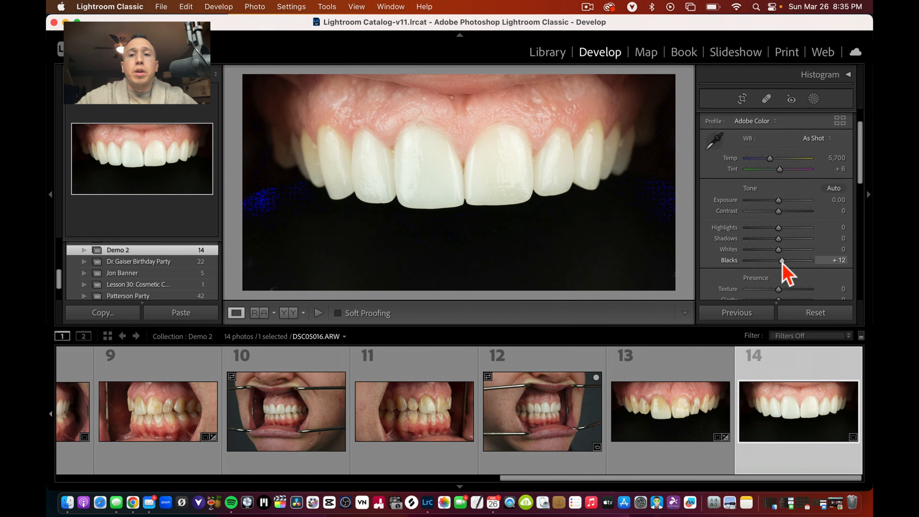
{"action": "left_click_drag", "start_coordinate": [782, 264], "coordinate": [771, 267]}
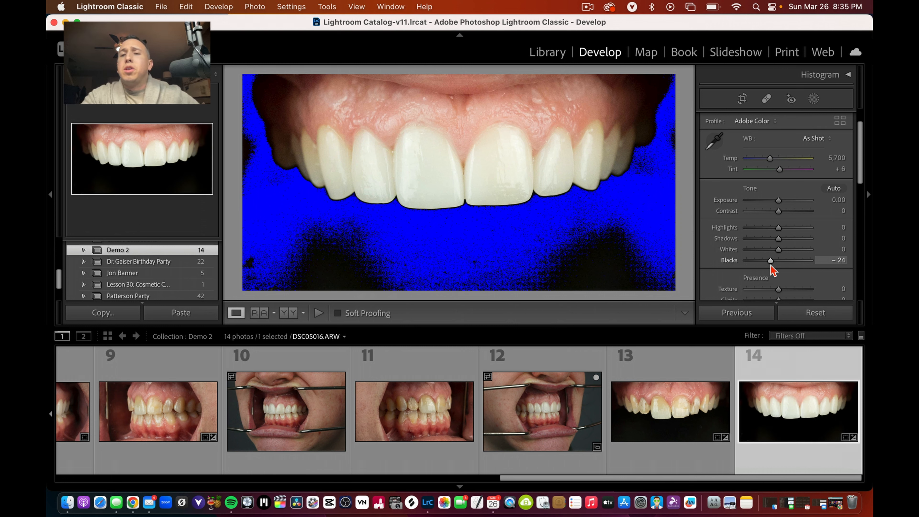
Set the fourteenth photo's Blacks to -2 and reopen the thirteenth photo of the upper teeth for comparison
{"action": "mouse_move", "coordinate": [770, 266]}
{"action": "left_mouse_down"}
{"action": "mouse_move", "coordinate": [764, 261]}
{"action": "mouse_move", "coordinate": [777, 261]}
{"action": "left_mouse_up"}
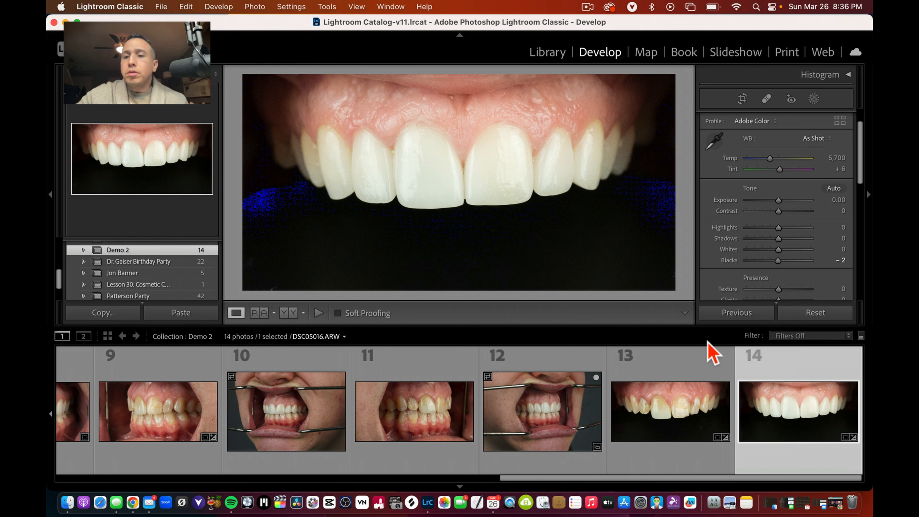
{"action": "left_click", "coordinate": [697, 416]}
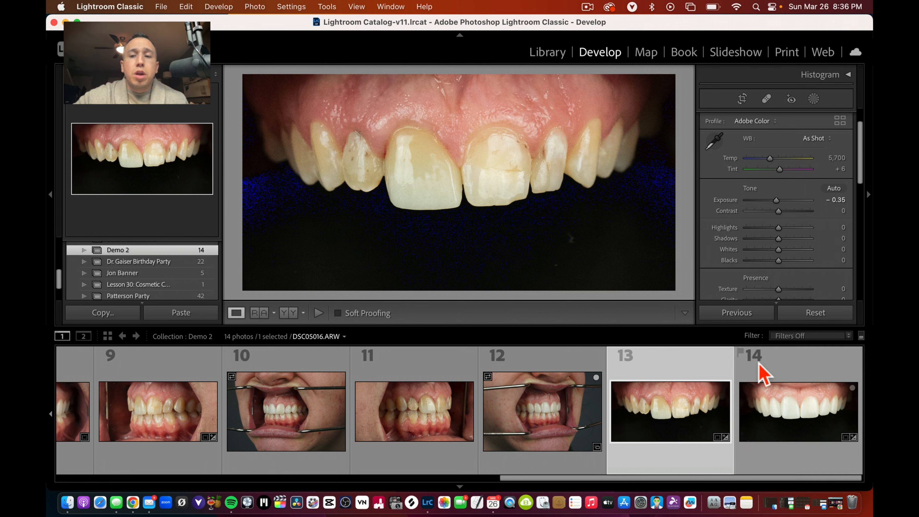
Review the before and after pairs across the Demo 2 collection, comparing the framing of the thirteenth and fourteenth photos
{"action": "scroll", "coordinate": [216, 420], "scroll_direction": "left", "scroll_amount": 3}
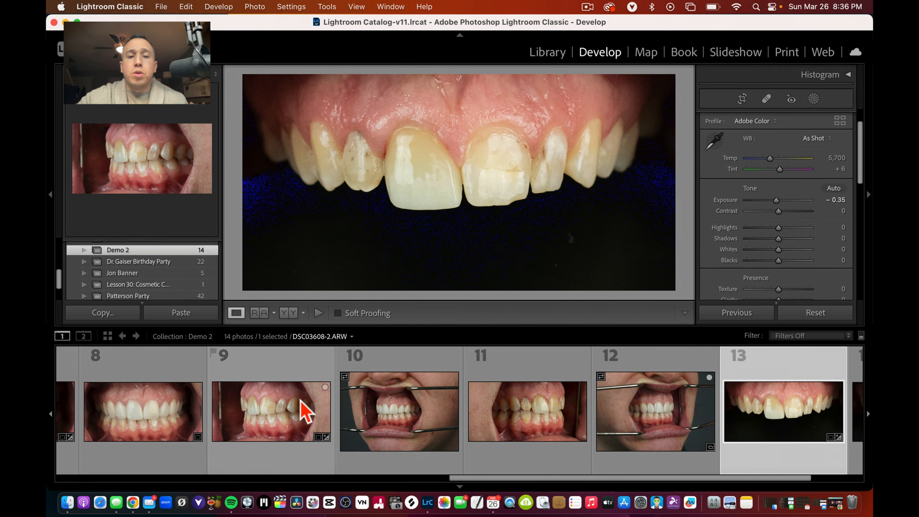
{"action": "scroll", "coordinate": [303, 410], "scroll_direction": "left", "scroll_amount": 10}
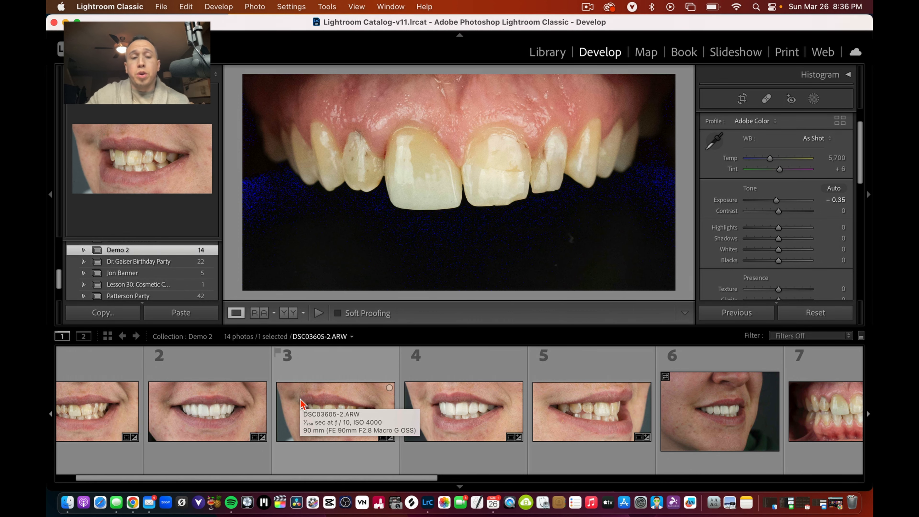
{"action": "scroll", "coordinate": [300, 402], "scroll_direction": "left", "scroll_amount": 2}
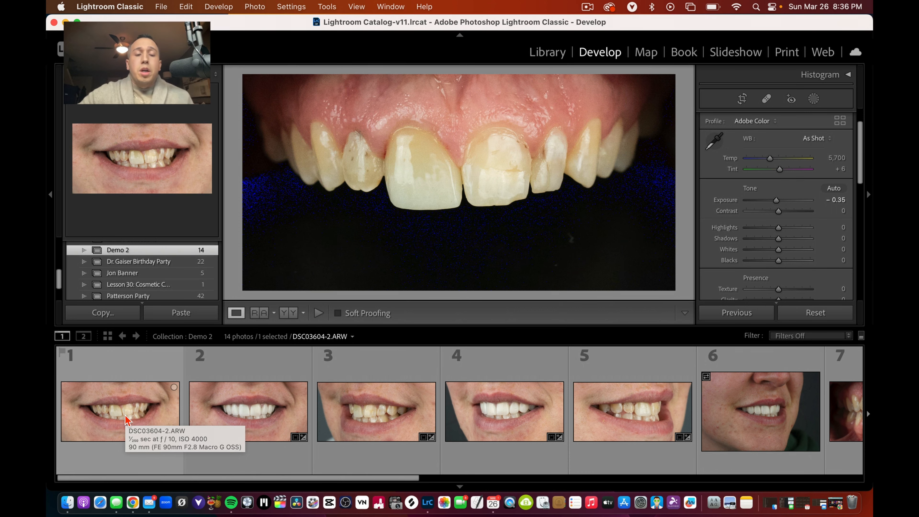
{"action": "scroll", "coordinate": [125, 415], "scroll_direction": "down", "scroll_amount": 5}
{"action": "left_click", "coordinate": [526, 416]}
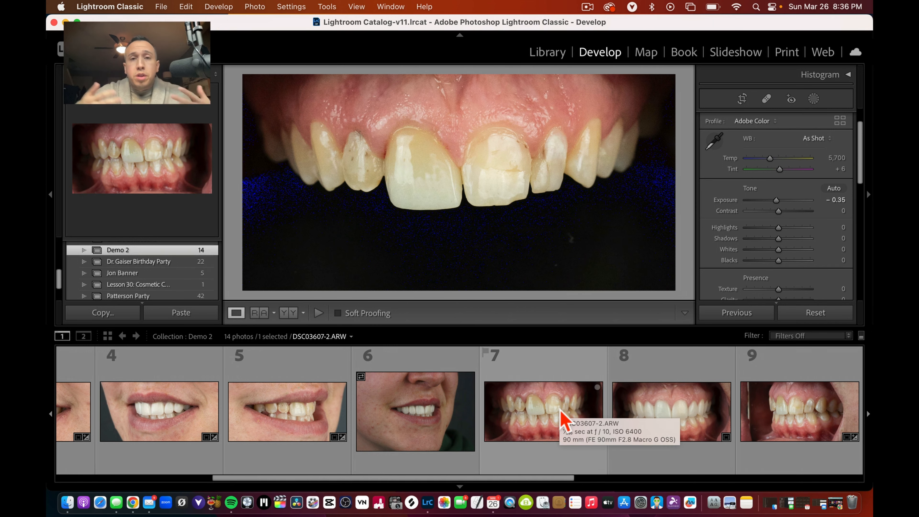
{"action": "scroll", "coordinate": [561, 412], "scroll_direction": "down", "scroll_amount": 10}
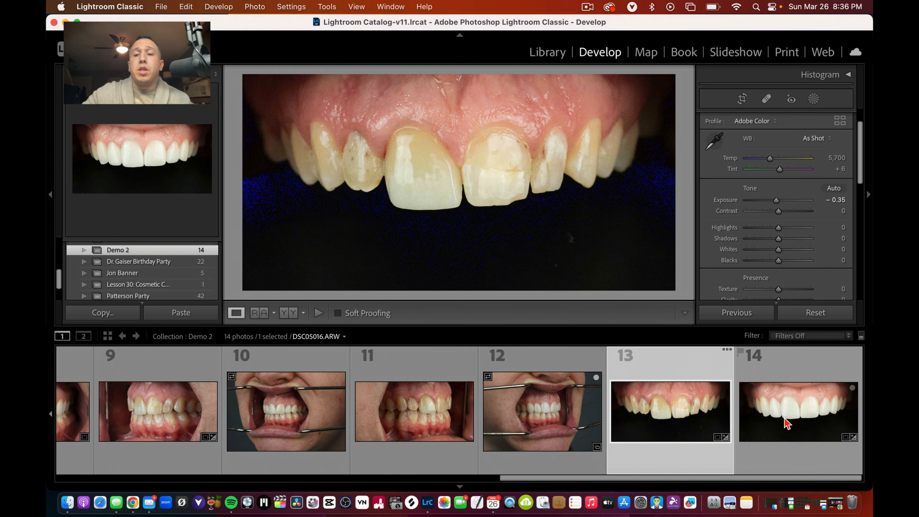
{"action": "left_click", "coordinate": [785, 422]}
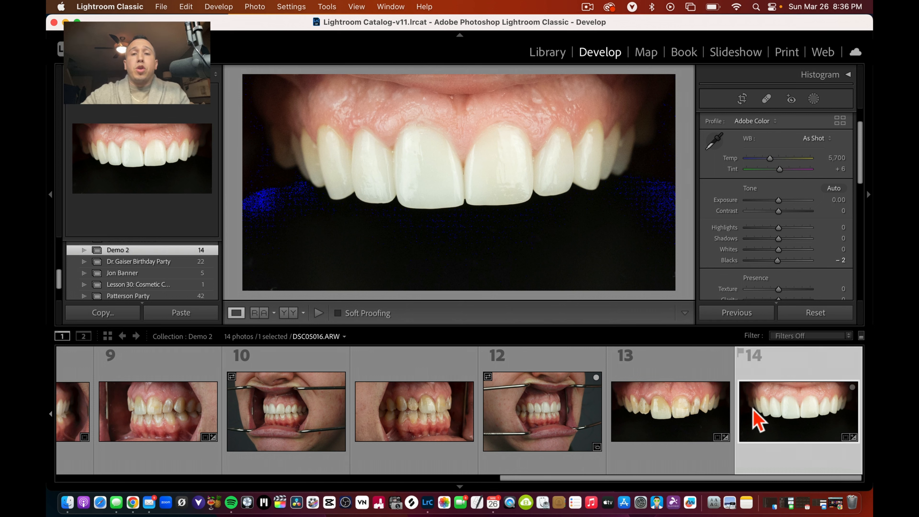
{"action": "left_click", "coordinate": [711, 401]}
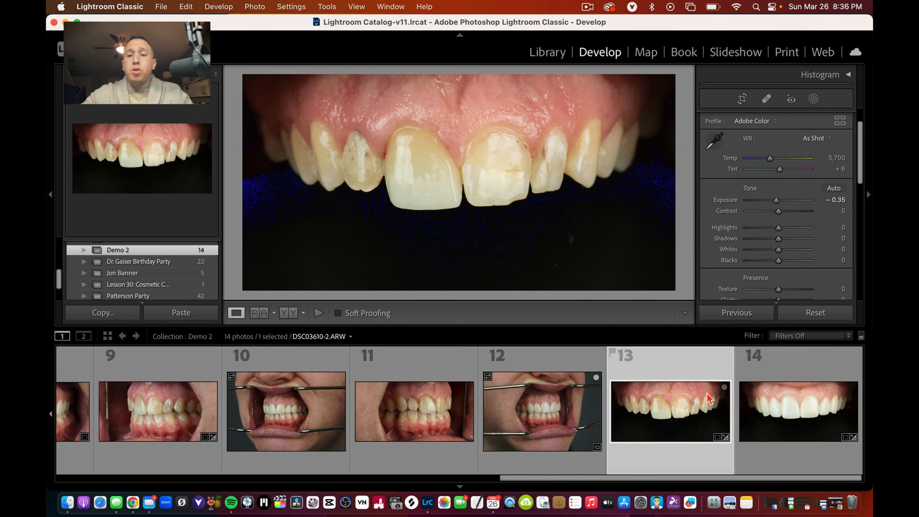
{"action": "left_click", "coordinate": [789, 421], "text": "shift"}
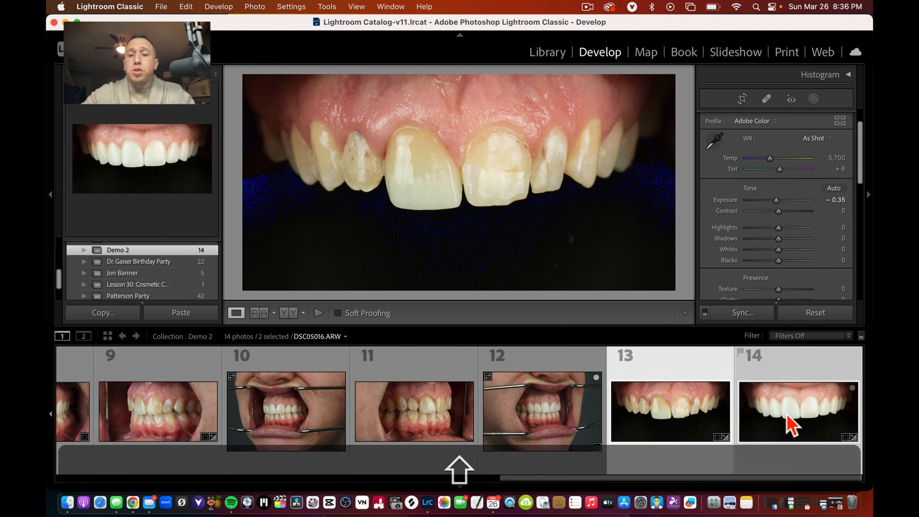
{"action": "left_click", "coordinate": [575, 428]}
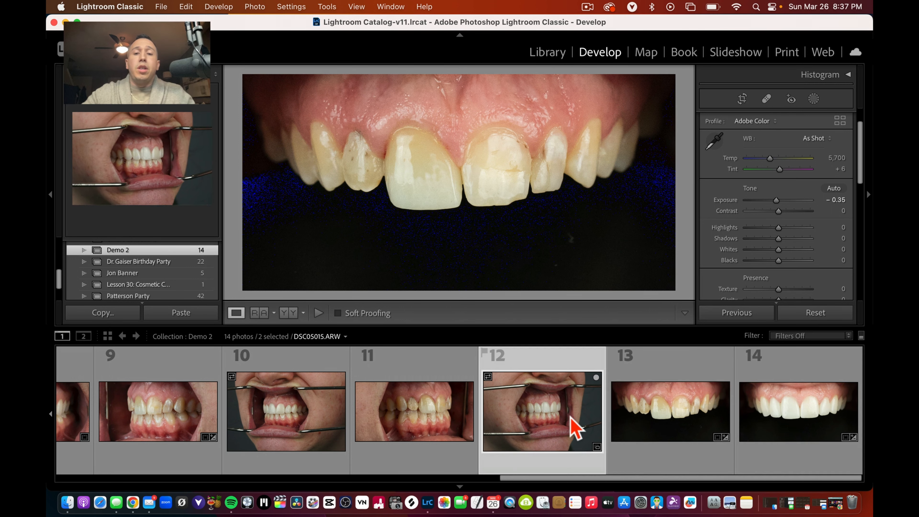
{"action": "scroll", "coordinate": [449, 398], "scroll_direction": "up", "scroll_amount": 10}
{"action": "scroll", "coordinate": [449, 396], "scroll_direction": "up", "scroll_amount": 2}
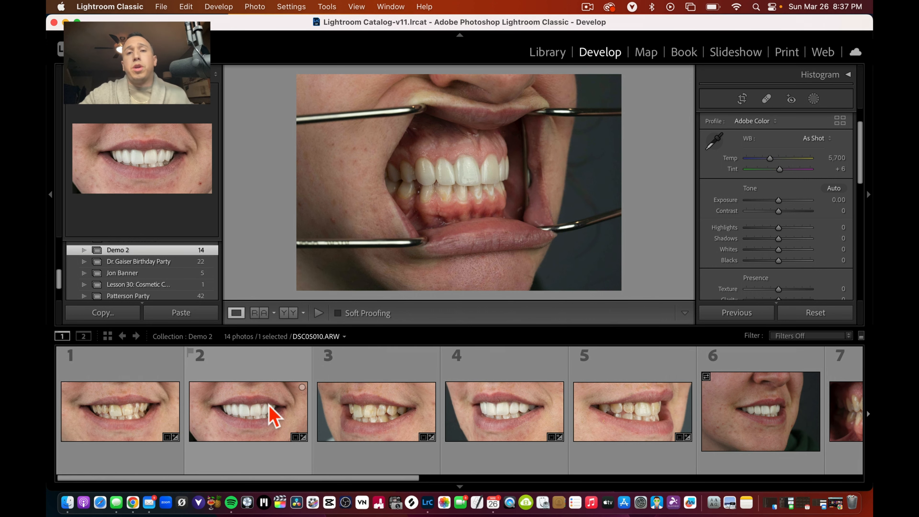
{"action": "scroll", "coordinate": [273, 416], "scroll_direction": "down", "scroll_amount": 10}
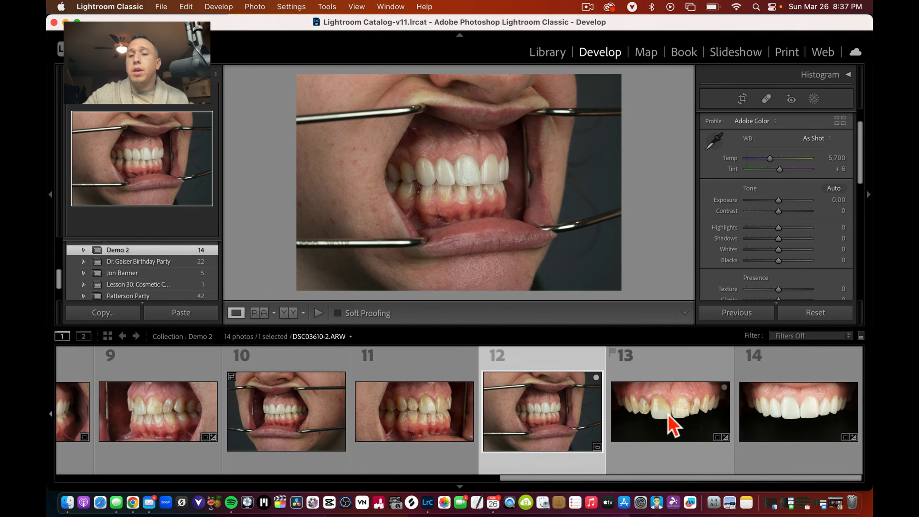
Cool the thirteenth photo's white balance by setting Temp to 5,217, checking it against the twelfth photo
{"action": "left_click", "coordinate": [669, 425]}
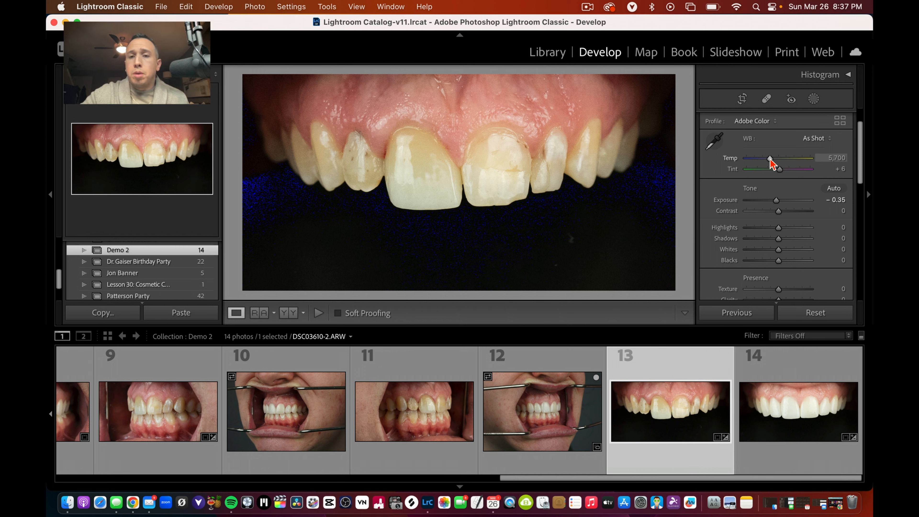
{"action": "left_click_drag", "start_coordinate": [769, 161], "coordinate": [767, 160]}
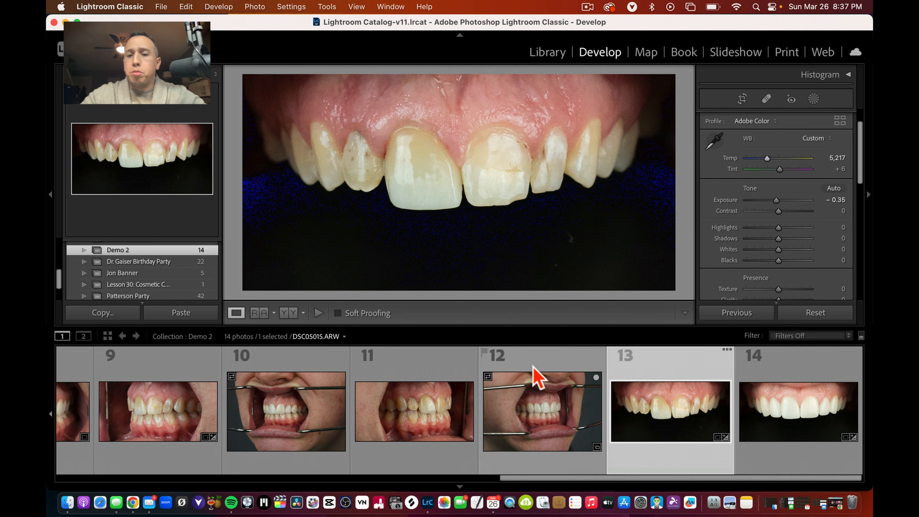
{"action": "left_click", "coordinate": [532, 380]}
{"action": "left_click", "coordinate": [701, 413]}
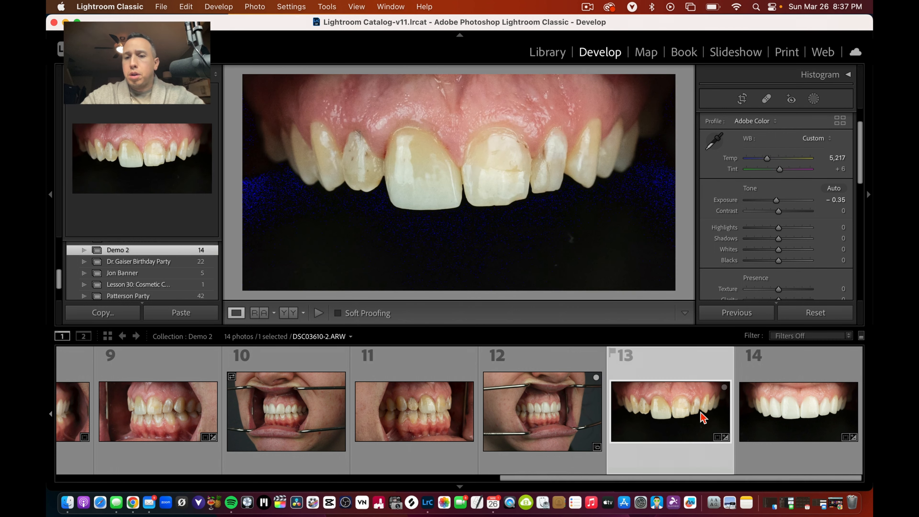
Compare the brightness of the thirteenth and fourteenth photos and set the fourteenth photo's Exposure to -0.20
{"action": "left_click", "coordinate": [803, 422]}
{"action": "left_click", "coordinate": [665, 417]}
{"action": "left_click", "coordinate": [770, 415]}
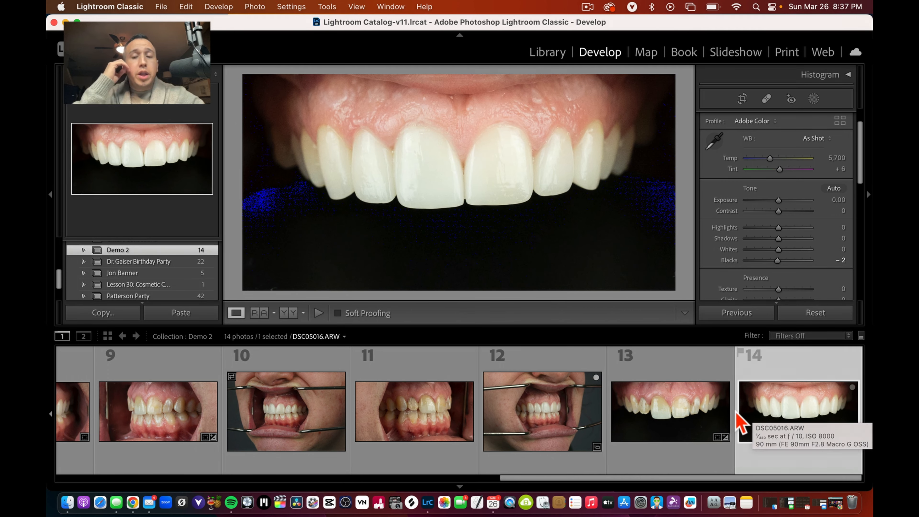
{"action": "left_click", "coordinate": [669, 412]}
{"action": "left_click", "coordinate": [777, 404]}
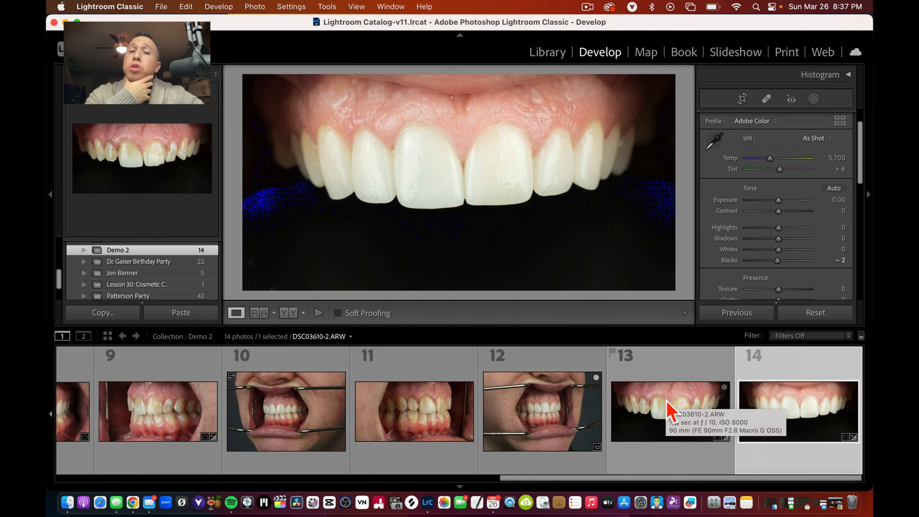
{"action": "left_click", "coordinate": [670, 411]}
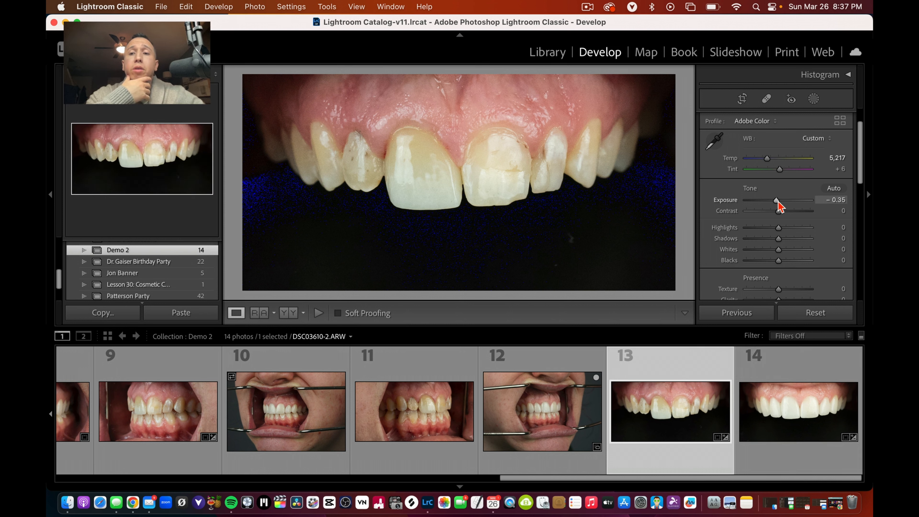
{"action": "left_click", "coordinate": [765, 378]}
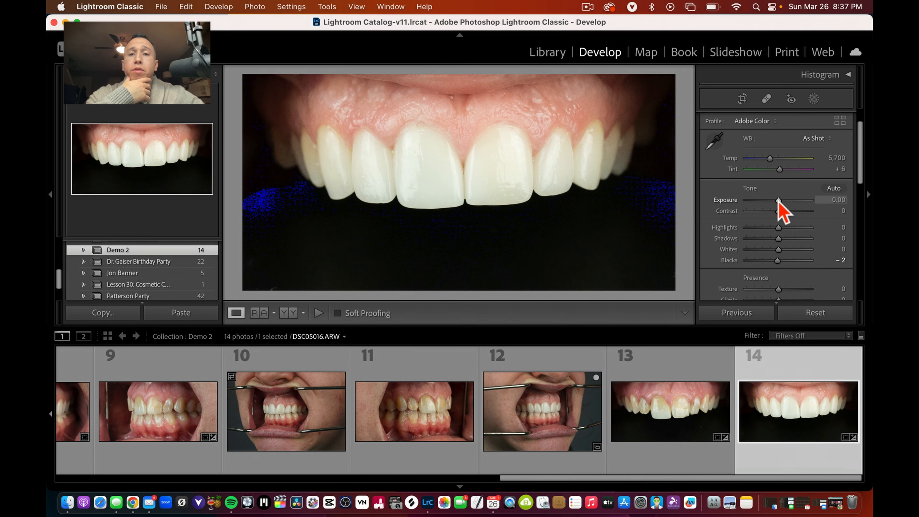
{"action": "left_click_drag", "start_coordinate": [778, 200], "coordinate": [776, 200]}
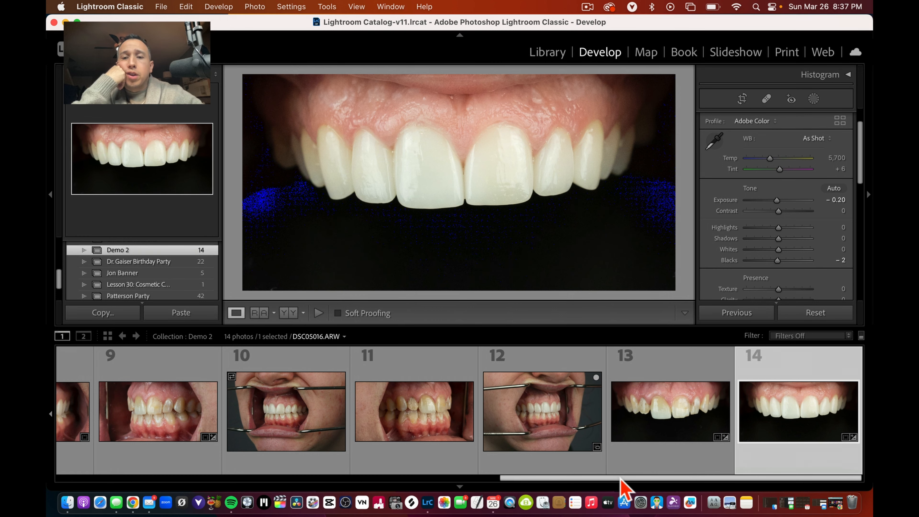
Look over the whole photo sequence, from the opening smile pairs to the upper-teeth pair on black
{"action": "left_click_drag", "start_coordinate": [650, 475], "coordinate": [105, 472]}
{"action": "scroll", "coordinate": [403, 401], "scroll_direction": "right", "scroll_amount": 10}
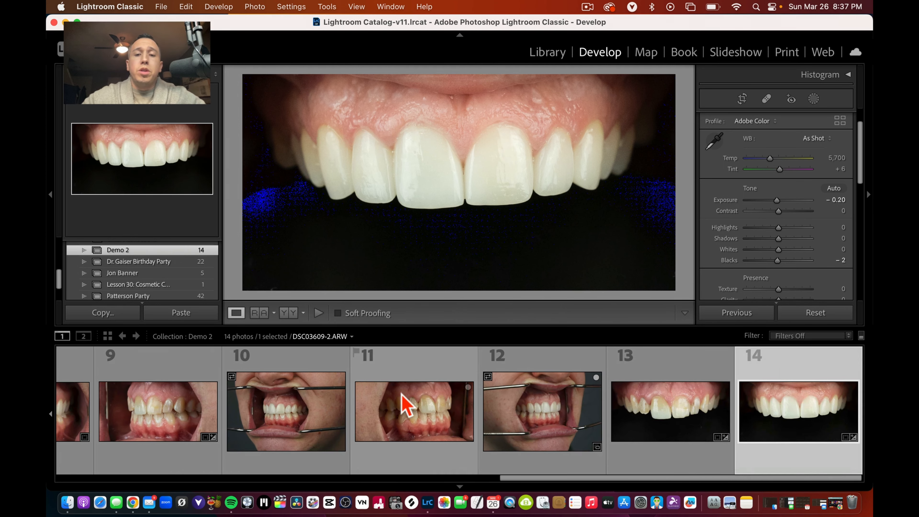
{"action": "scroll", "coordinate": [404, 398], "scroll_direction": "left", "scroll_amount": 10}
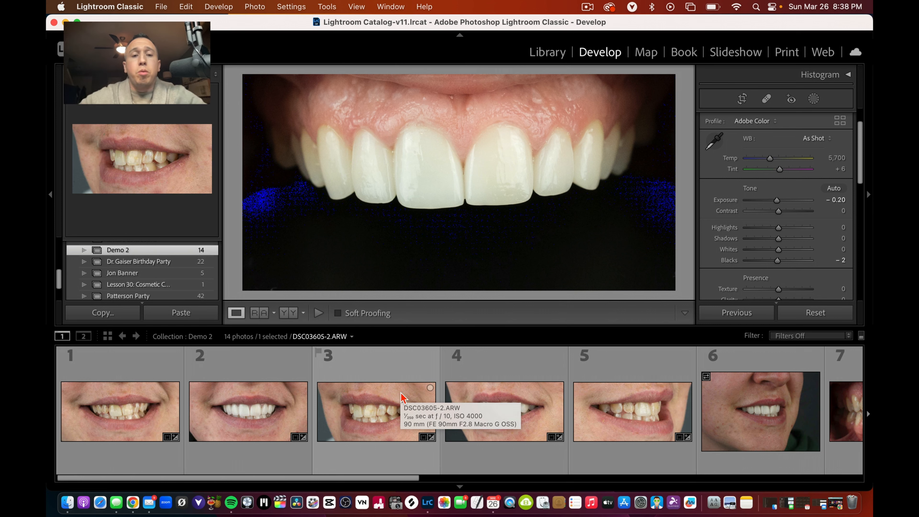
{"action": "scroll", "coordinate": [373, 449], "scroll_direction": "right", "scroll_amount": 1}
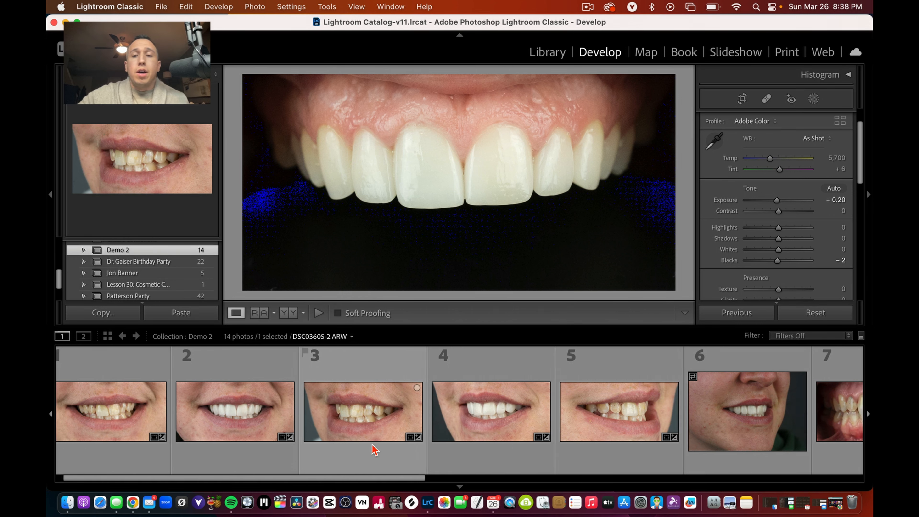
{"action": "scroll", "coordinate": [374, 449], "scroll_direction": "right", "scroll_amount": 10}
{"action": "scroll", "coordinate": [373, 448], "scroll_direction": "left", "scroll_amount": 10}
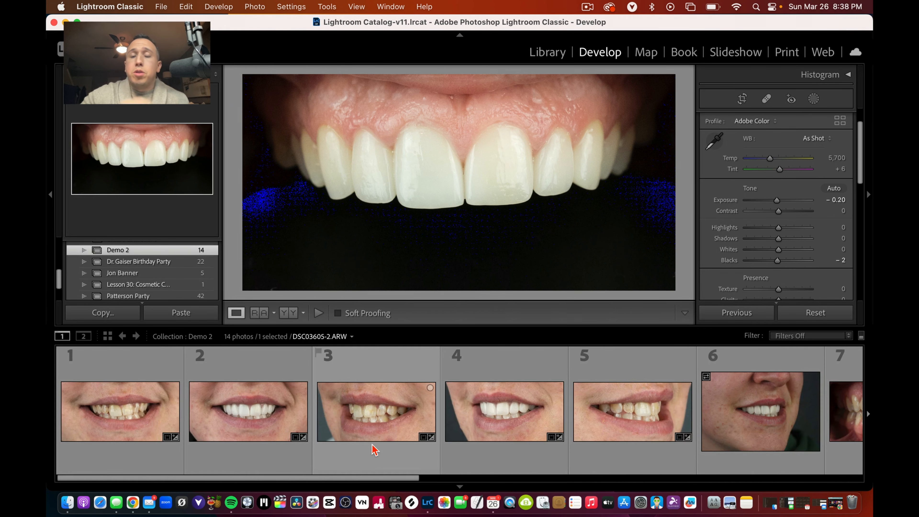